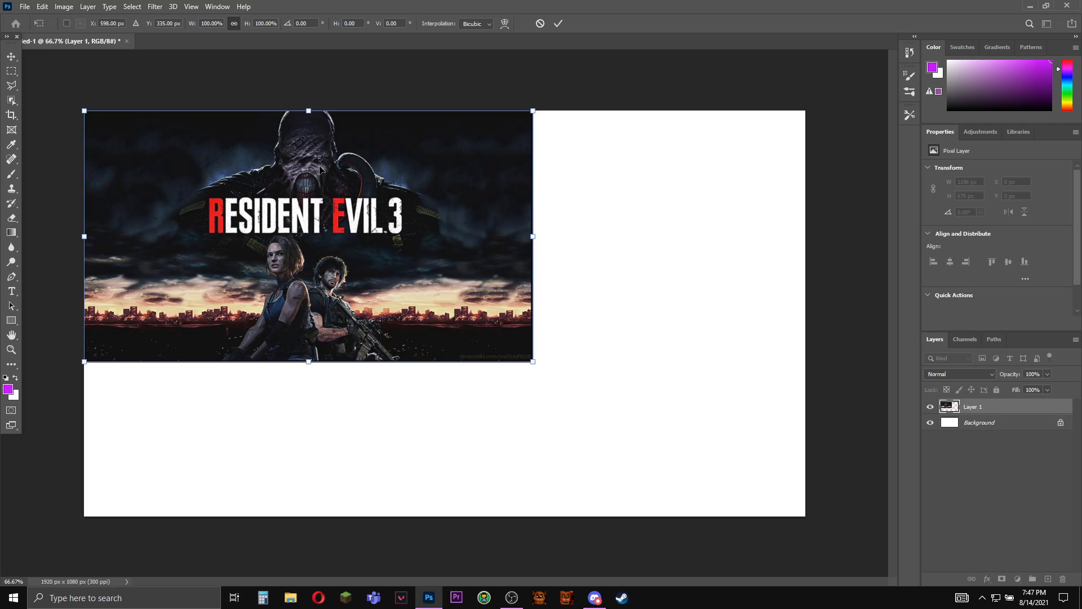
# Step: Scale the Resident Evil 3 image up to fill the entire 1920 x 1080 px canvas
pyautogui.moveTo(533, 361); pyautogui.dragTo(802, 509)
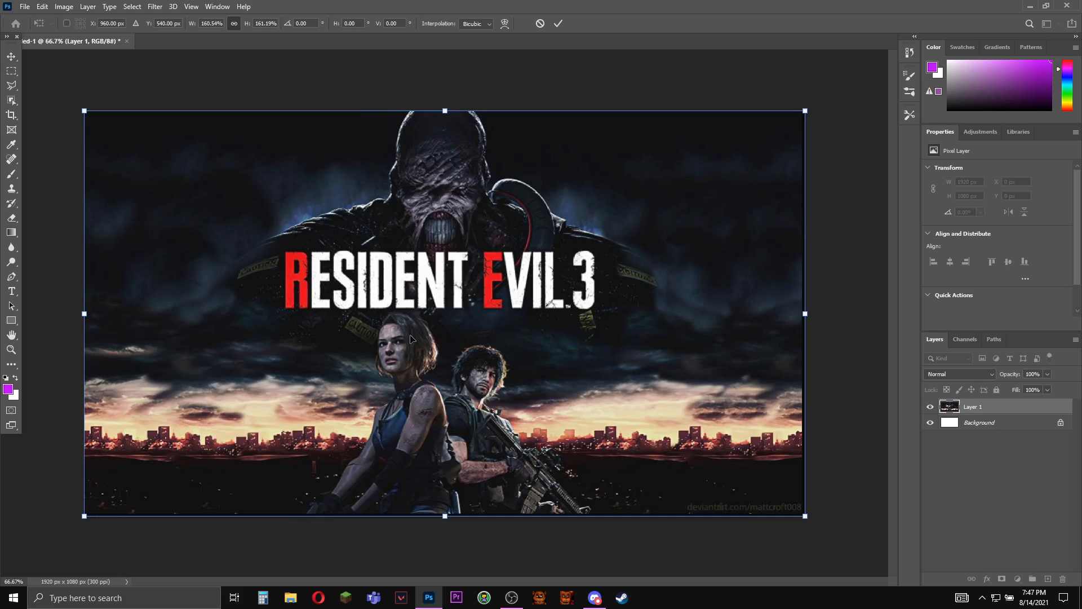
# Step: Outline the woman and the armed man in the foreground with the Polygonal Lasso and copy them to a new layer
pyautogui.click(10, 91)
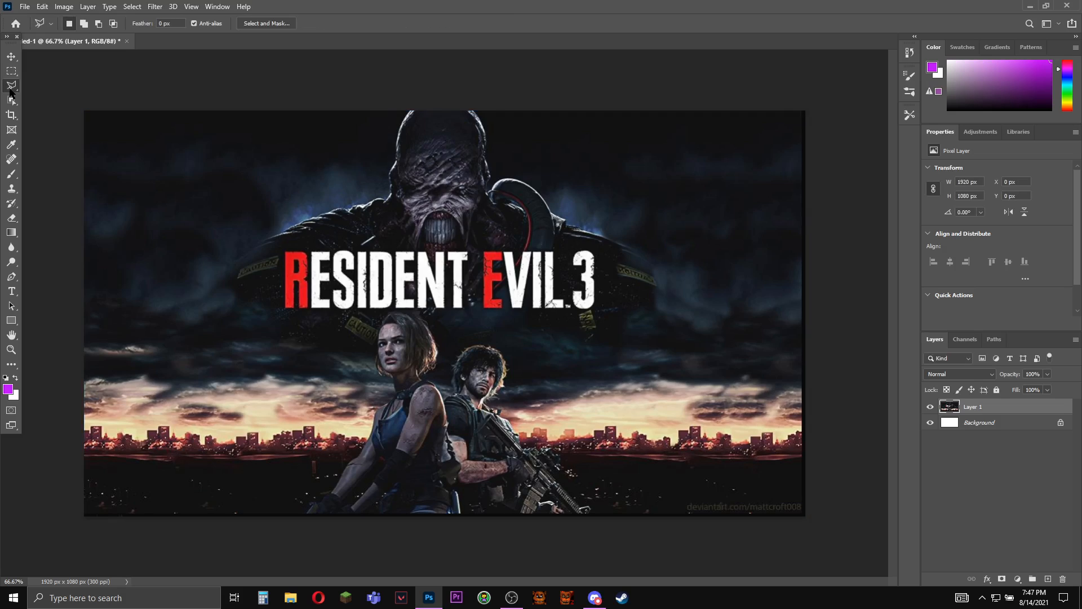
pyautogui.click(307, 513)
pyautogui.click(331, 493)
pyautogui.click(370, 436)
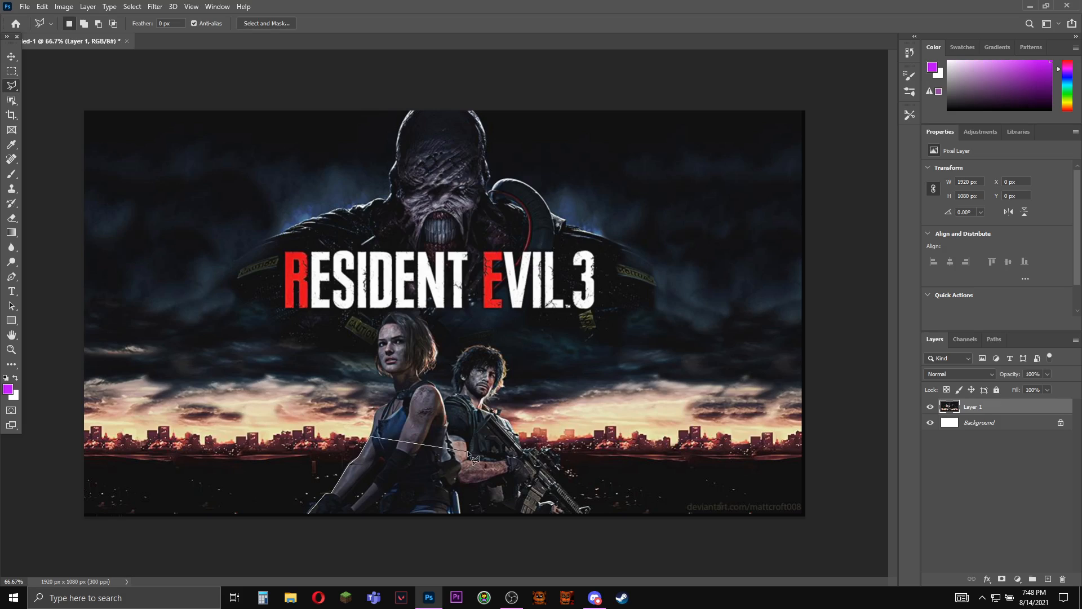
pyautogui.click(389, 403)
pyautogui.click(396, 395)
pyautogui.click(396, 384)
pyautogui.click(385, 369)
pyautogui.click(391, 314)
pyautogui.click(416, 317)
pyautogui.click(434, 341)
pyautogui.click(438, 355)
pyautogui.click(437, 367)
pyautogui.click(434, 384)
pyautogui.click(455, 396)
pyautogui.click(465, 348)
pyautogui.click(483, 344)
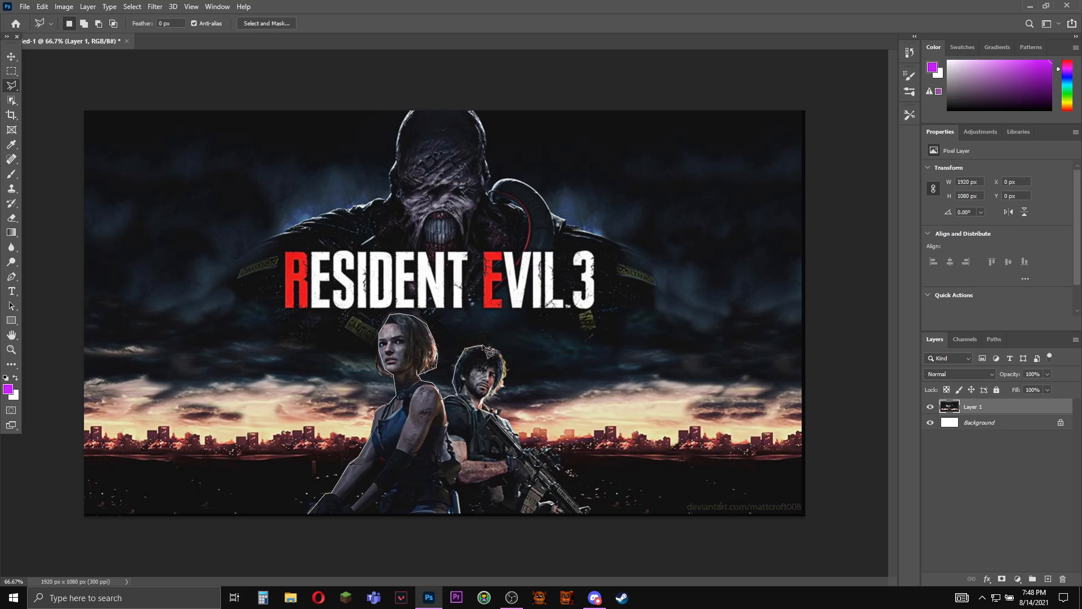
pyautogui.click(500, 352)
pyautogui.click(507, 369)
pyautogui.click(503, 386)
pyautogui.click(483, 403)
pyautogui.click(495, 412)
pyautogui.click(513, 426)
pyautogui.click(522, 449)
pyautogui.click(545, 447)
pyautogui.click(592, 510)
pyautogui.click(550, 488)
pyautogui.click(529, 514)
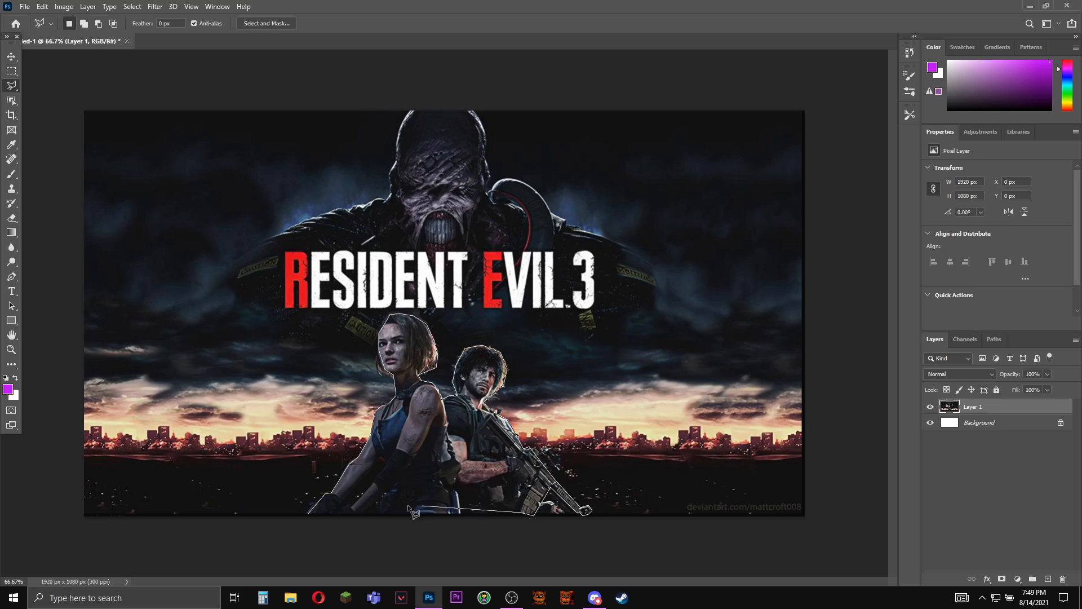
pyautogui.click(309, 515)
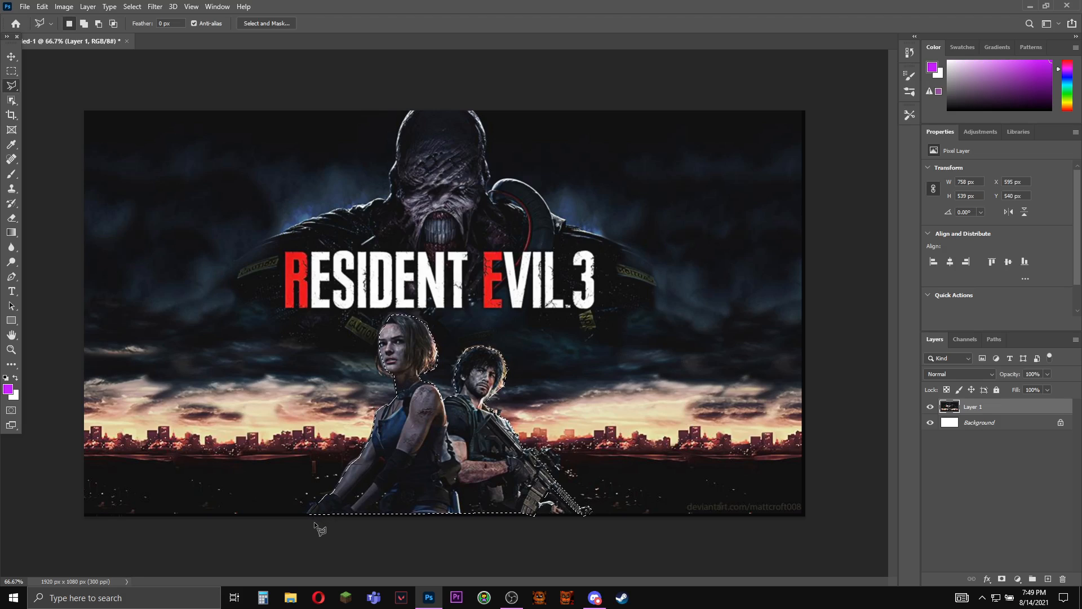
pyautogui.rightClick(416, 441)
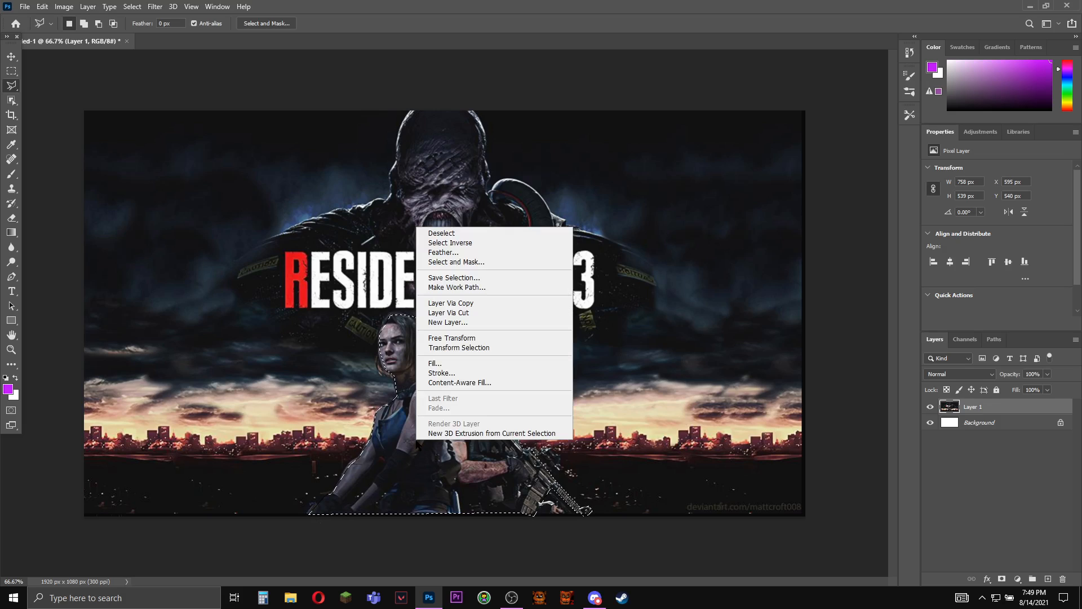
pyautogui.click(450, 304)
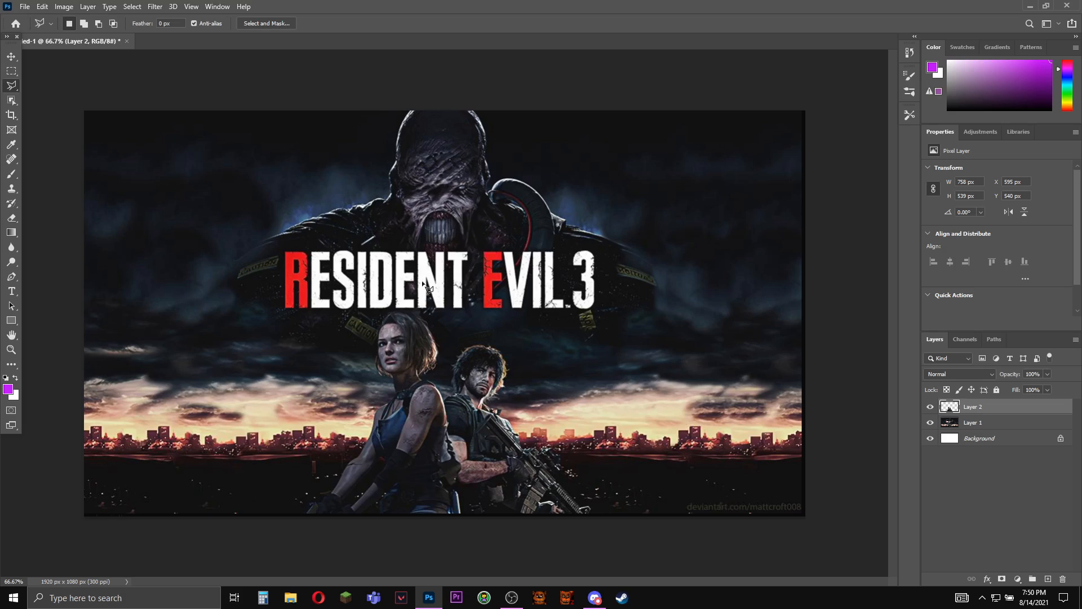
# Step: Outline the monster together with the title using the Polygonal Lasso and copy that area of Layer 1 to a new layer
pyautogui.click(226, 288)
pyautogui.click(225, 264)
pyautogui.click(303, 219)
pyautogui.click(388, 176)
pyautogui.click(397, 159)
pyautogui.click(410, 111)
pyautogui.click(484, 132)
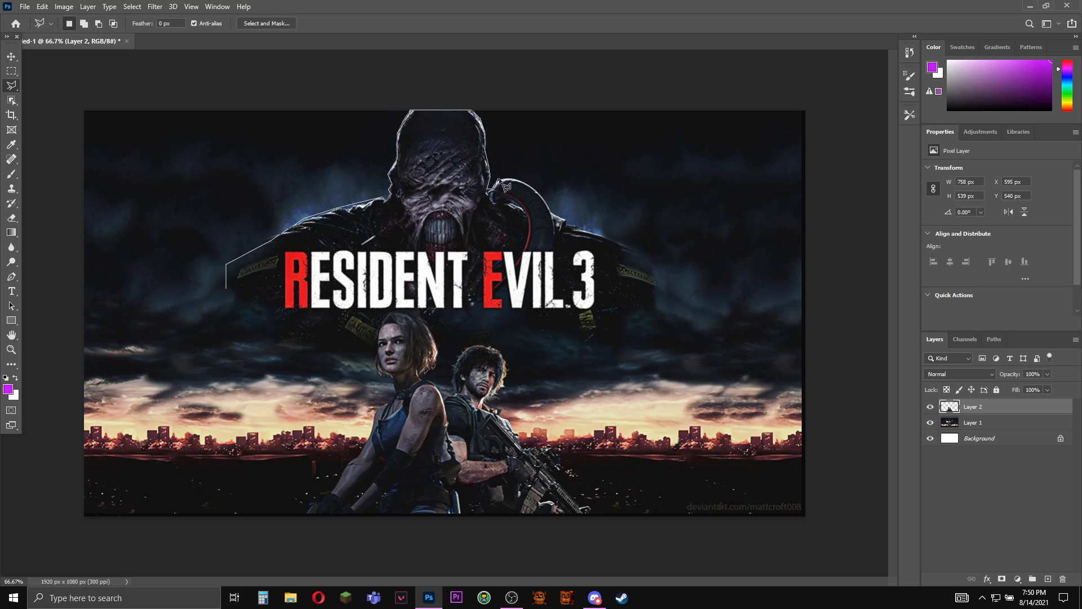
pyautogui.click(504, 179)
pyautogui.click(523, 183)
pyautogui.click(564, 226)
pyautogui.click(626, 246)
pyautogui.click(651, 261)
pyautogui.click(656, 283)
pyautogui.click(656, 304)
pyautogui.click(622, 313)
pyautogui.click(622, 345)
pyautogui.click(535, 325)
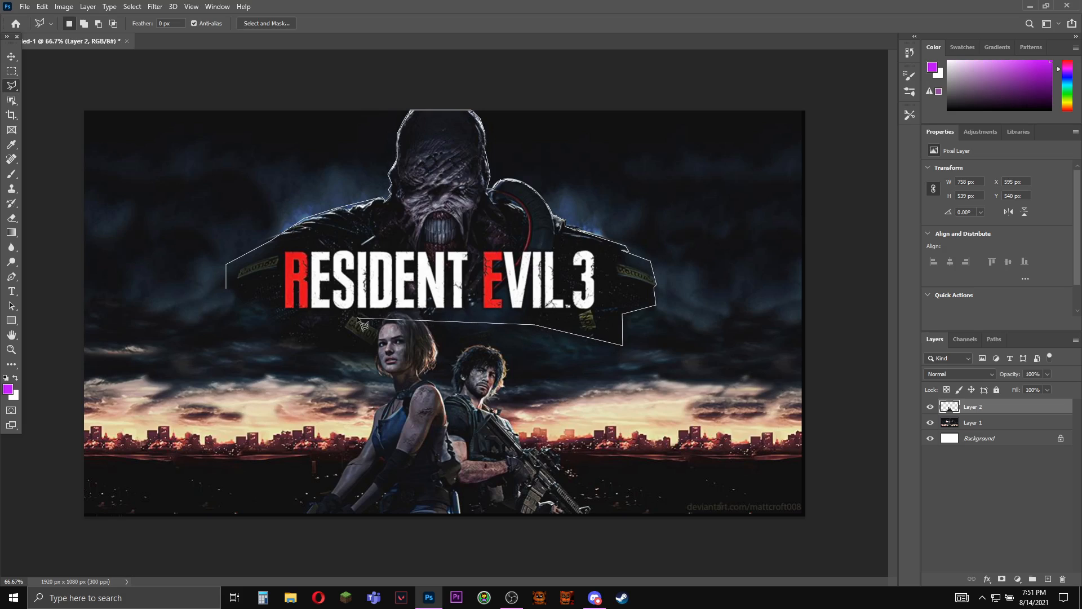
pyautogui.click(542, 308)
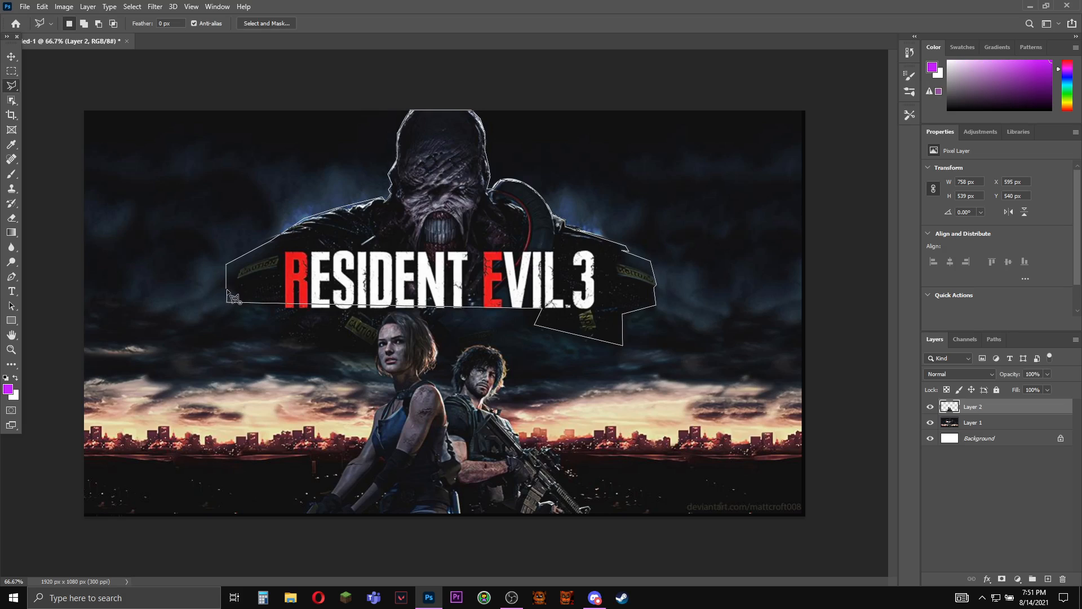
pyautogui.click(226, 292)
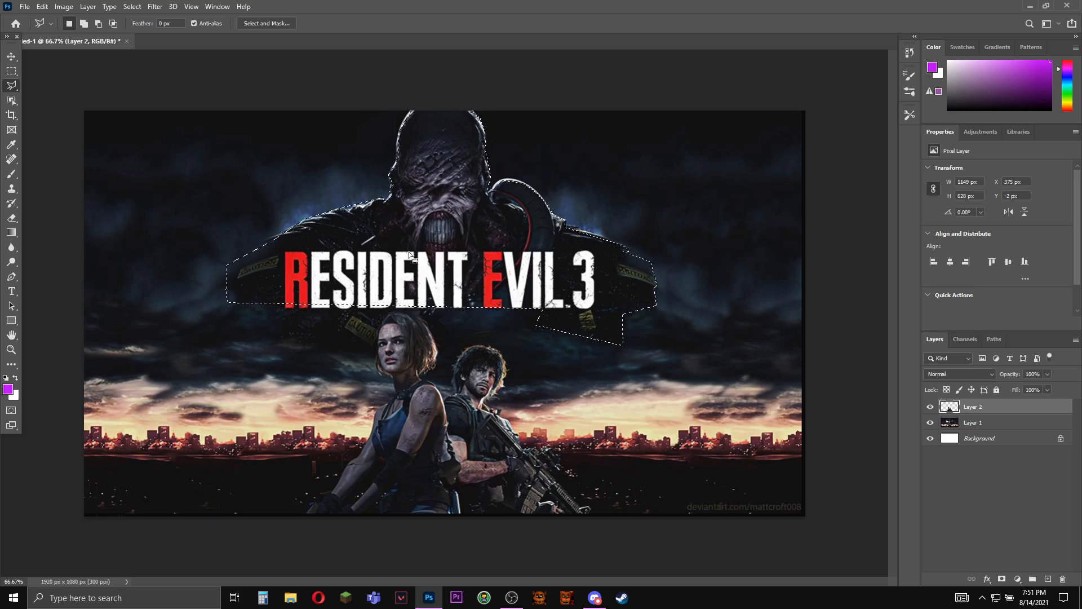
pyautogui.click(974, 422)
pyautogui.rightClick(451, 239)
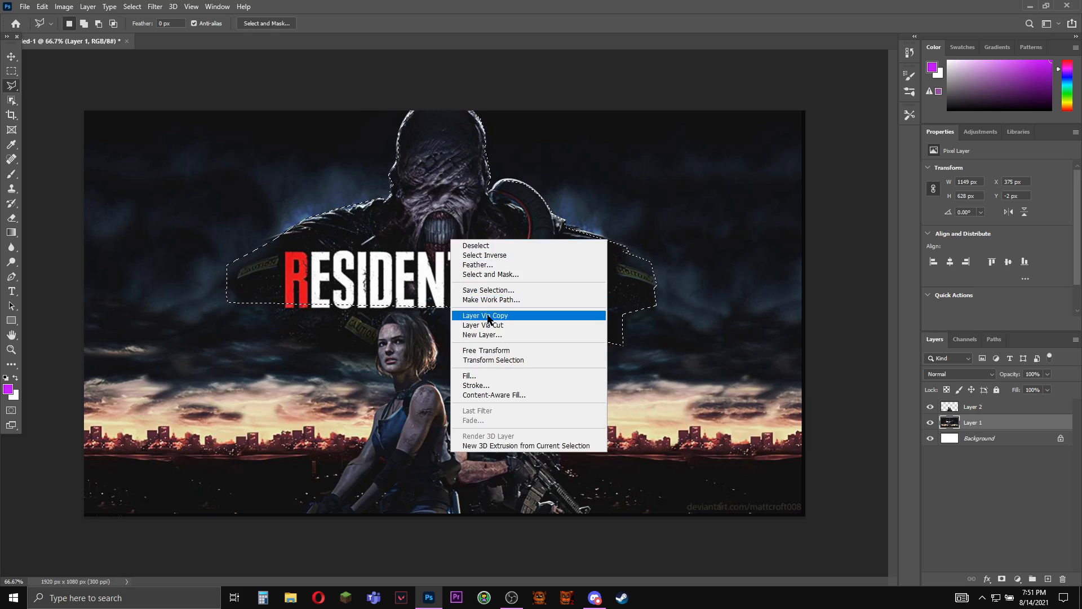
pyautogui.click(489, 313)
# Step: Hide Layer 2 and Layer 3, and make Layer 1 the active layer
pyautogui.click(945, 500)
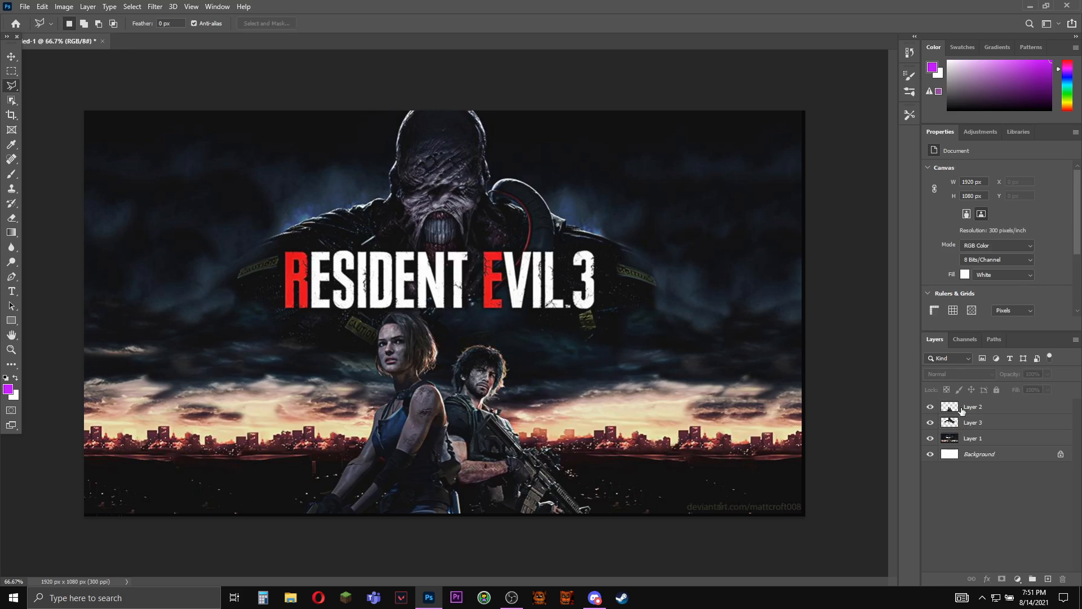
pyautogui.click(979, 409)
pyautogui.click(980, 423)
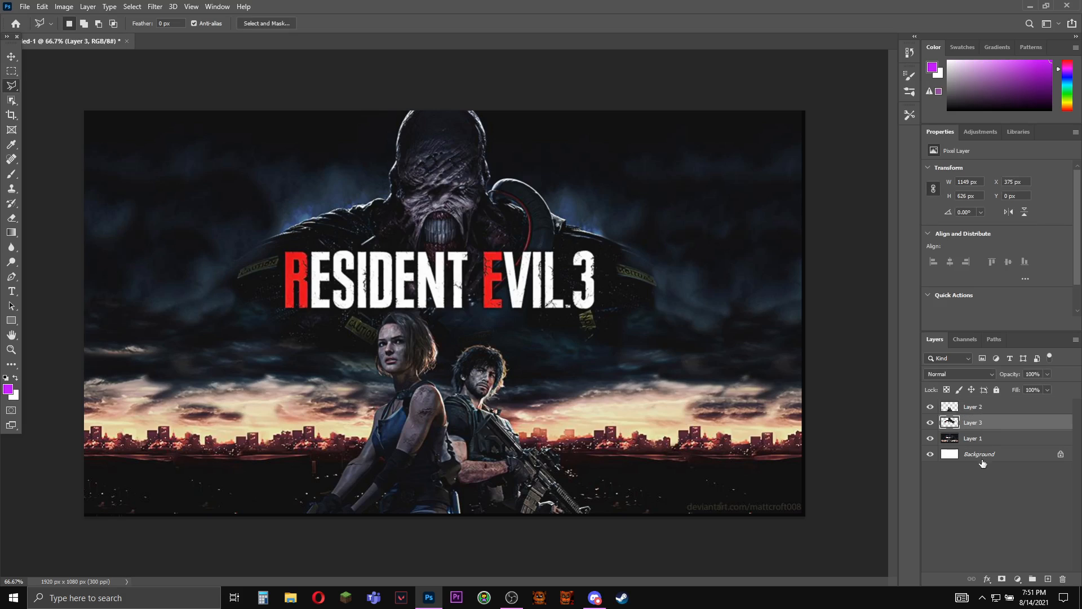
pyautogui.click(977, 491)
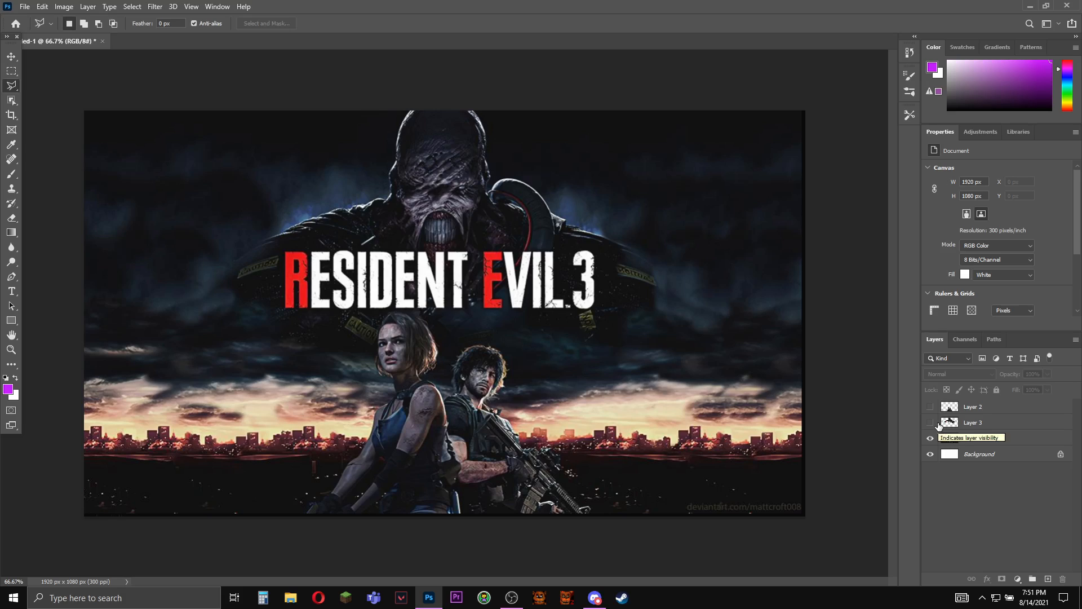
pyautogui.click(992, 442)
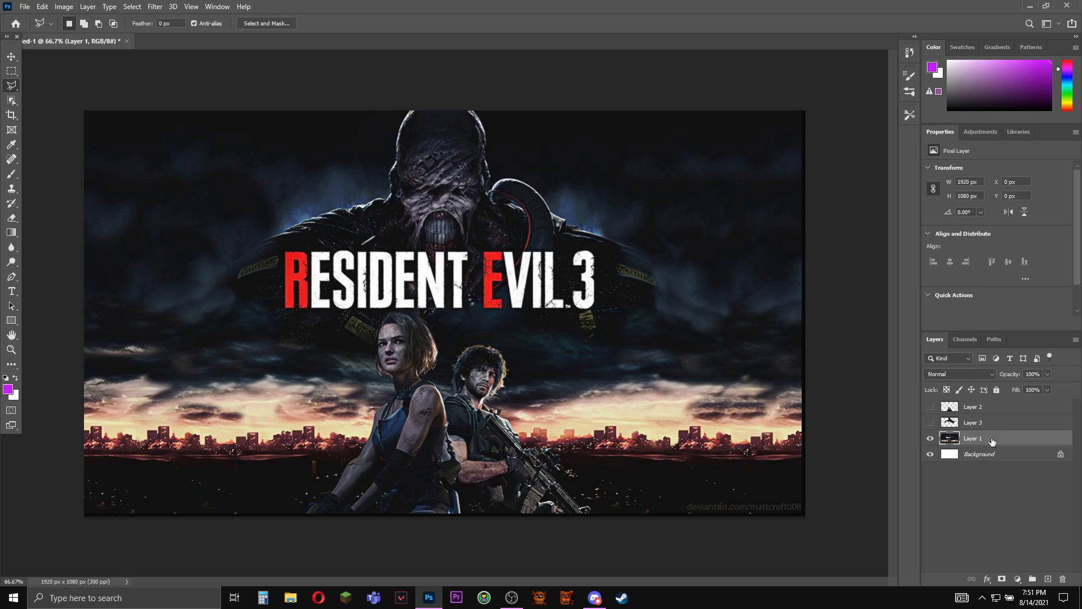
# Step: Try a Radial Blur on Layer 1 with amount 10, Spin method and Good quality
pyautogui.click(158, 8)
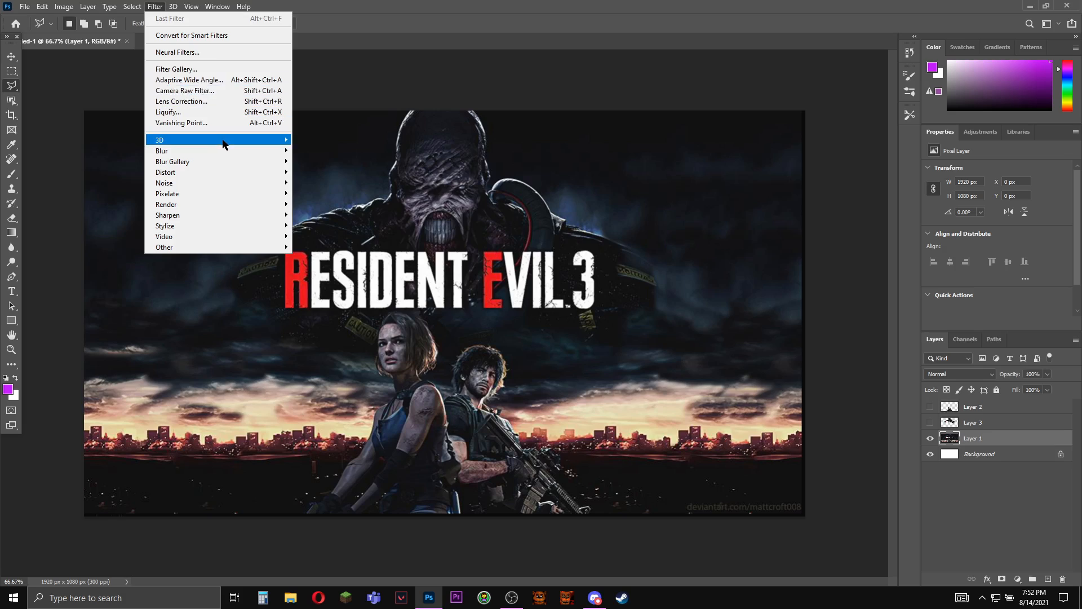
pyautogui.moveTo(230, 151)
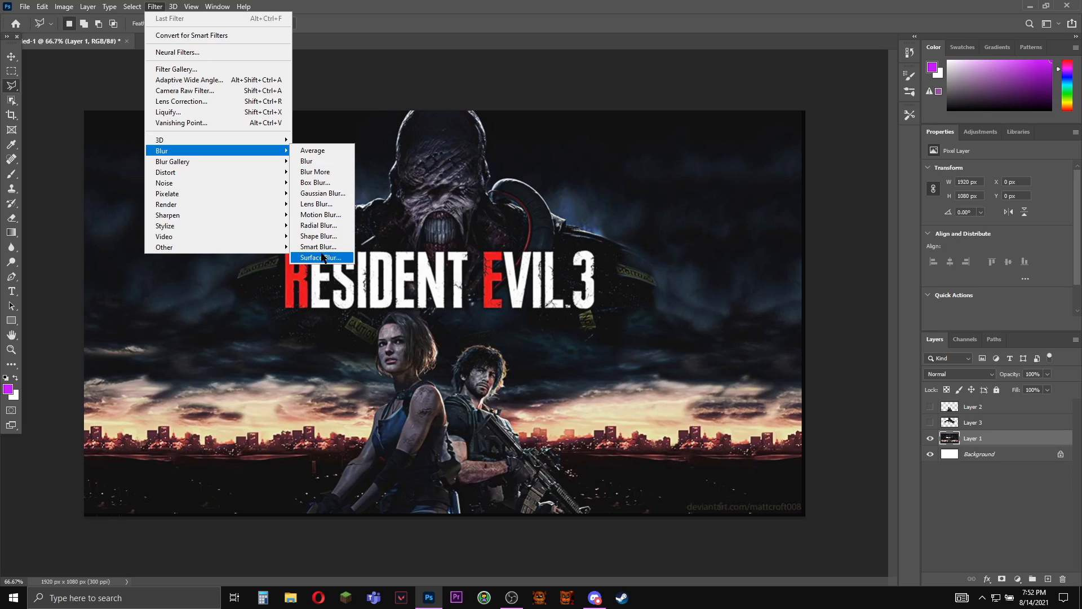
pyautogui.click(329, 226)
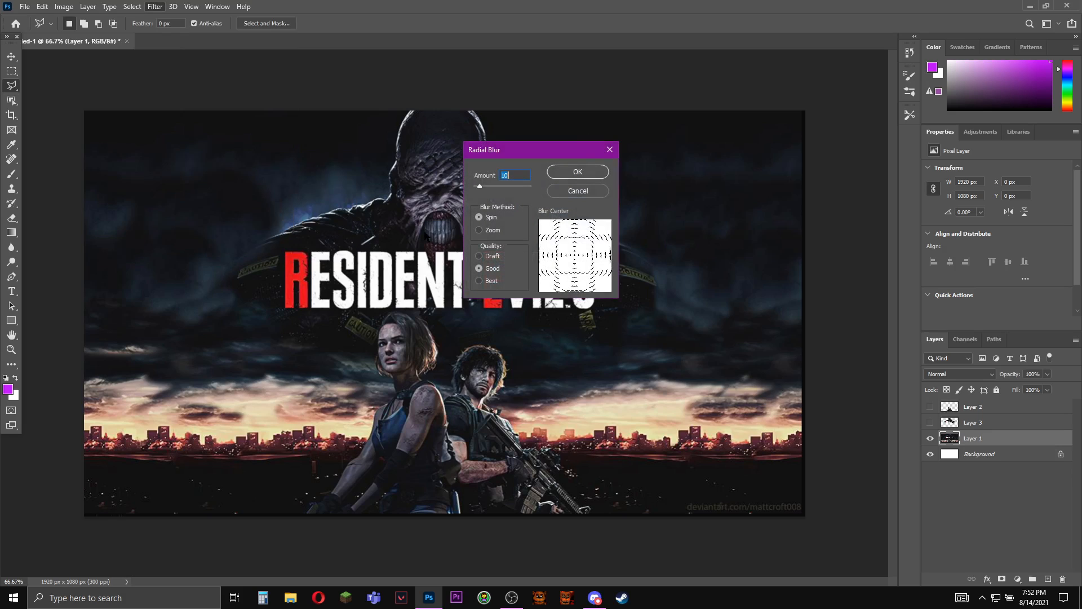
pyautogui.click(585, 175)
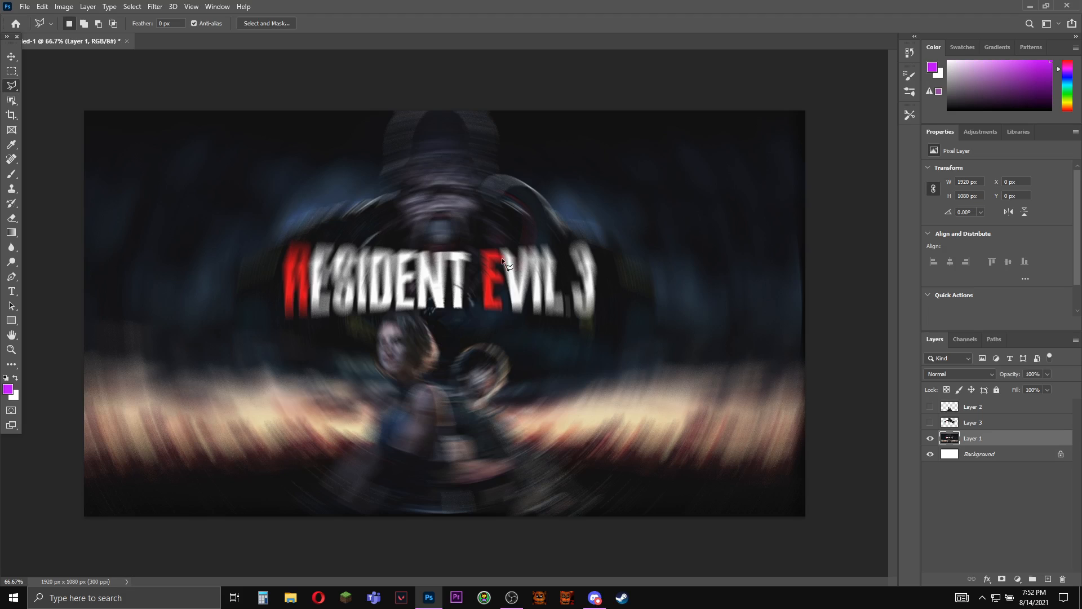
# Step: Delete Layer 1, and undo both the deletion and the Radial Blur
pyautogui.press('Delete')
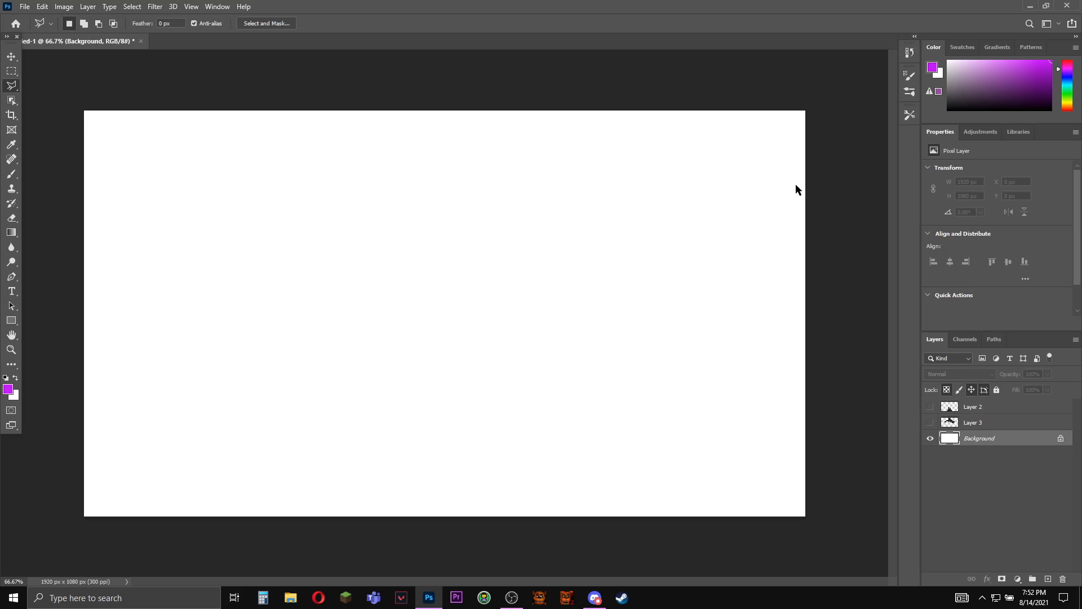
pyautogui.hotkey('ctrl', 'z')
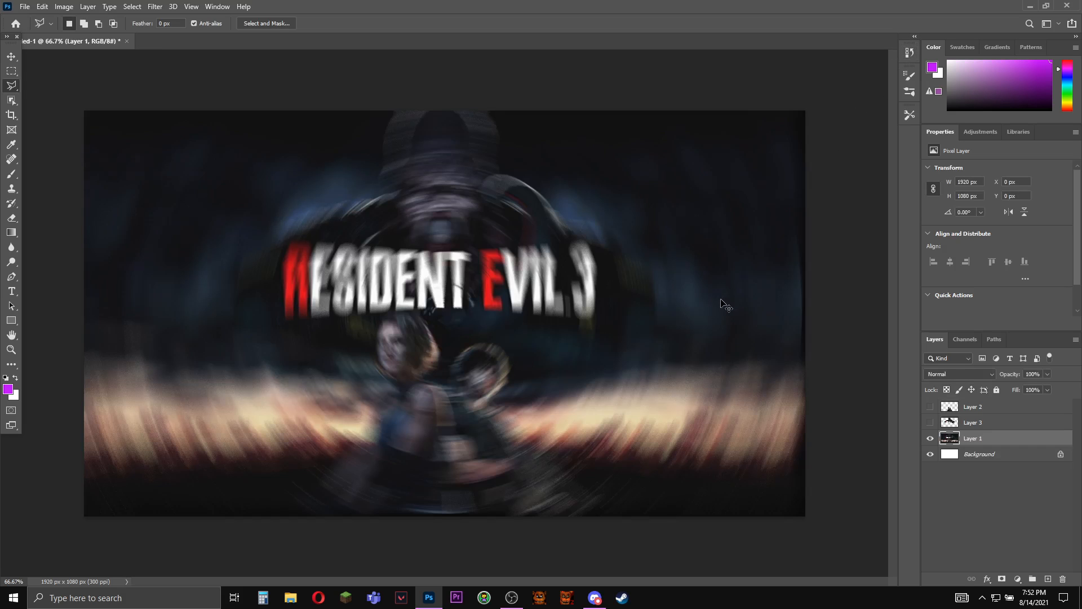
pyautogui.hotkey('ctrl', 'z')
# Step: Try the Average blur filter on Layer 1 and undo it
pyautogui.click(155, 7)
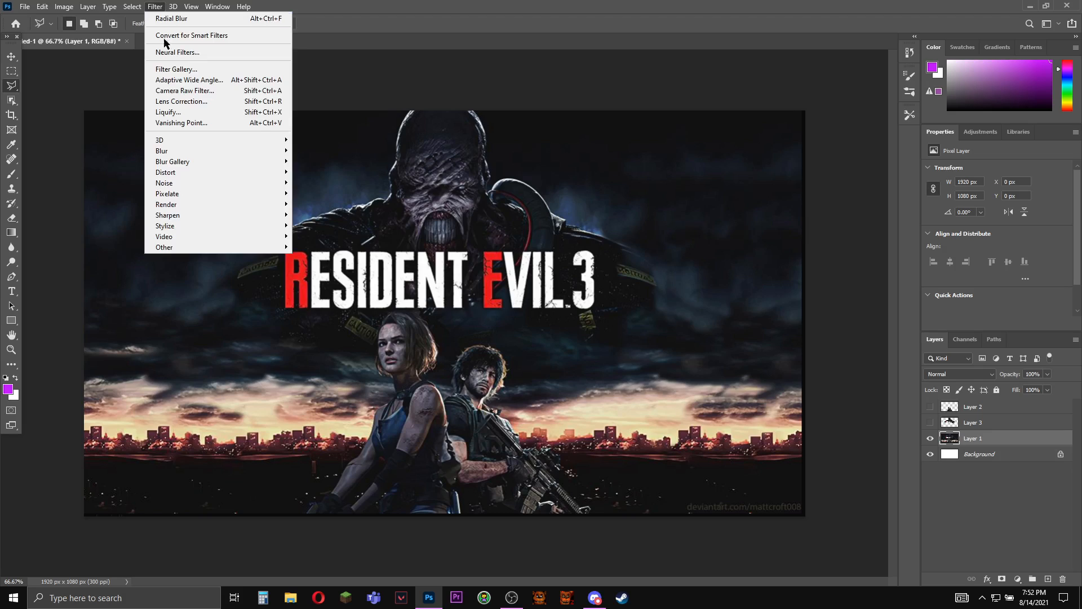
pyautogui.moveTo(198, 150)
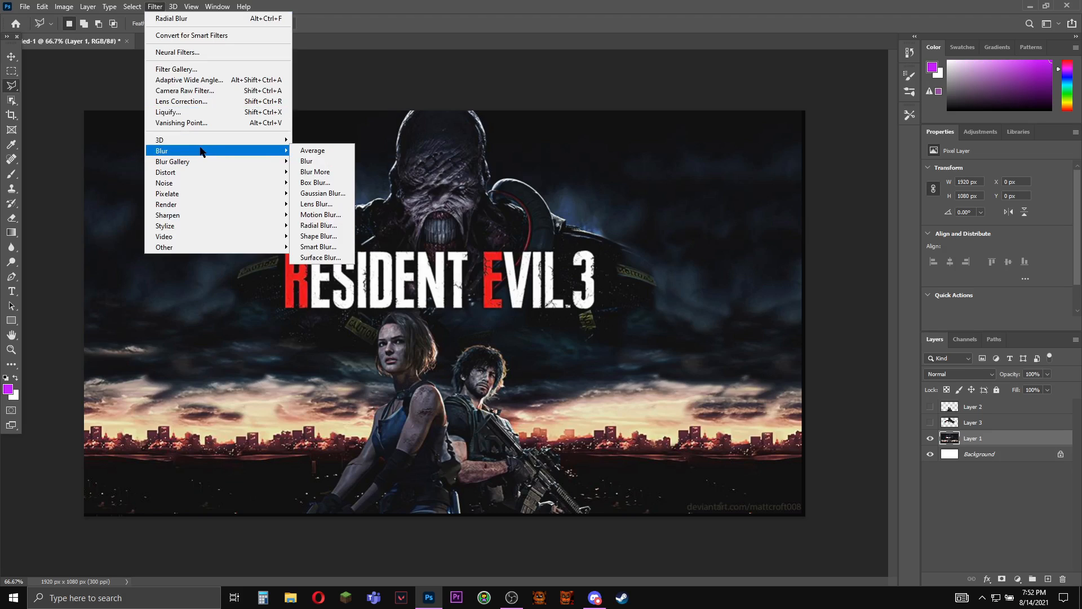
pyautogui.press('Escape')
pyautogui.press('Escape')
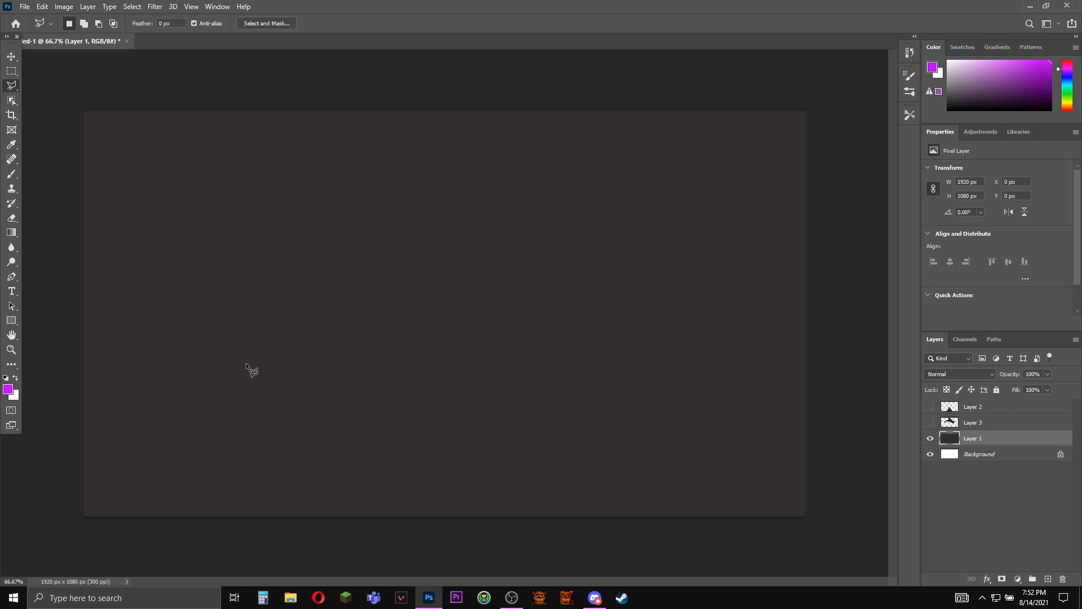
pyautogui.hotkey('ctrl', 'z')
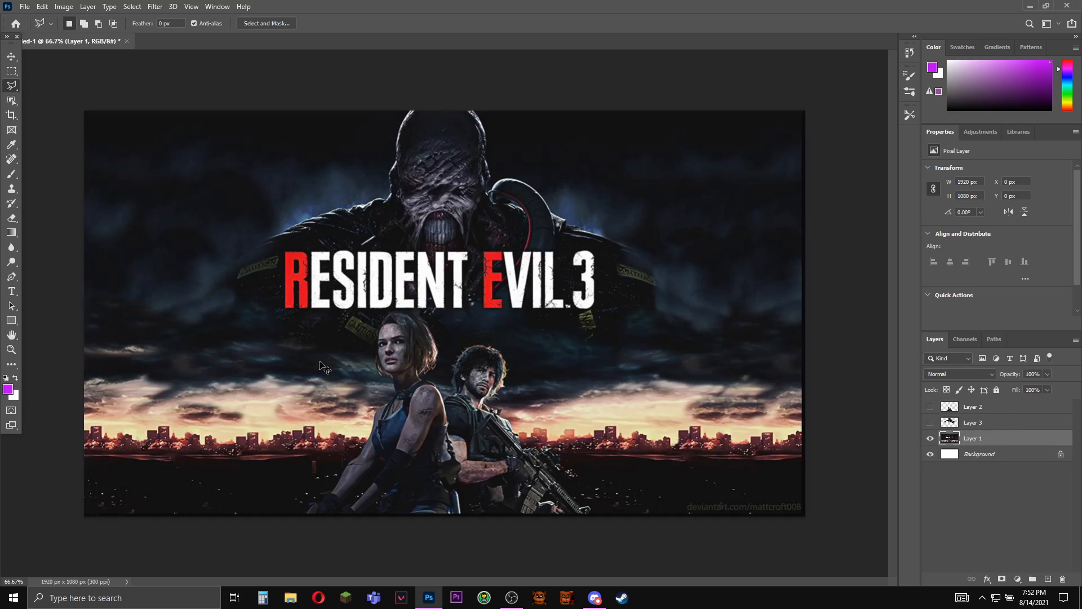
# Step: Soften Layer 1 by applying the Blur filter followed by the Blur More filter
pyautogui.click(163, 7)
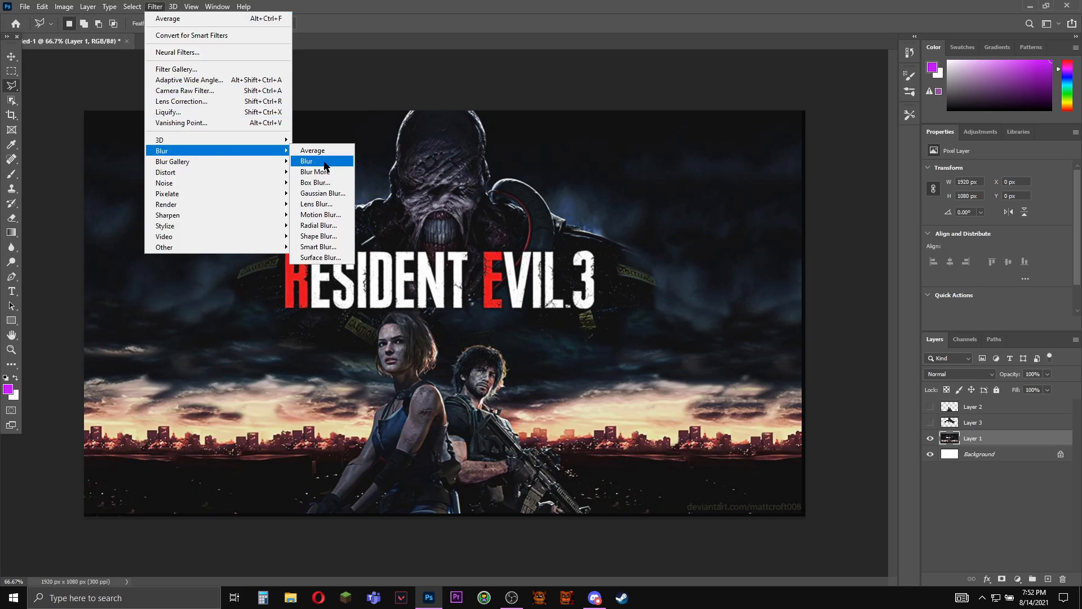
pyautogui.click(325, 163)
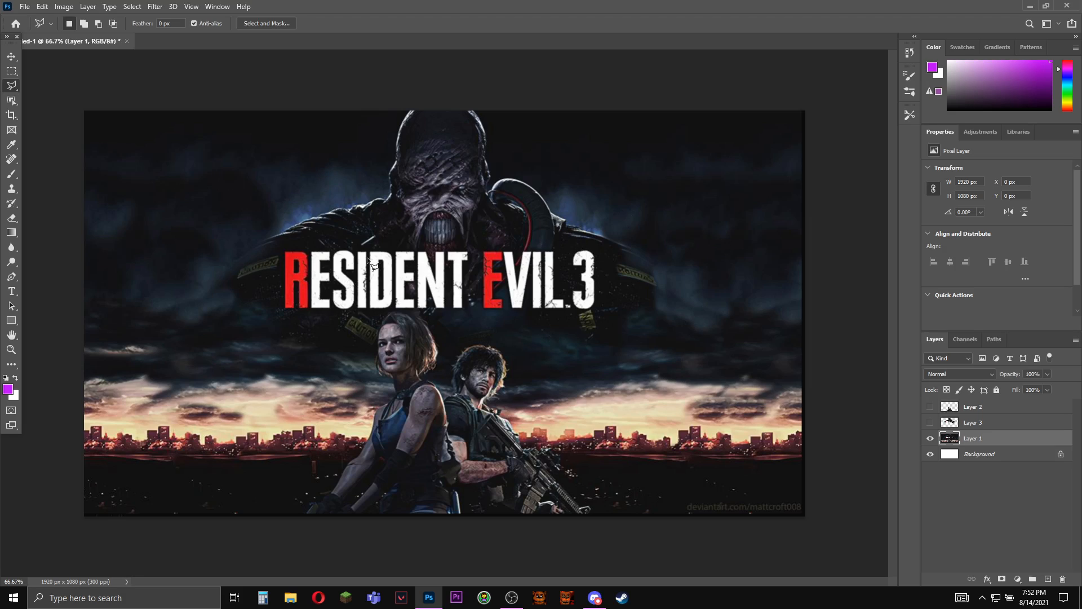
pyautogui.click(162, 7)
pyautogui.moveTo(175, 151)
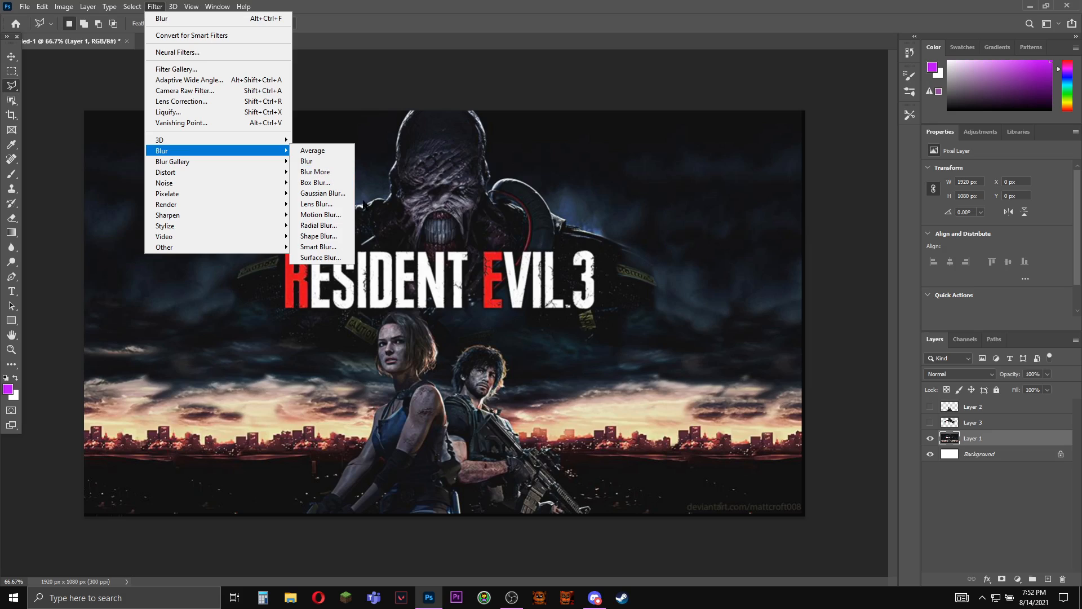
pyautogui.click(326, 172)
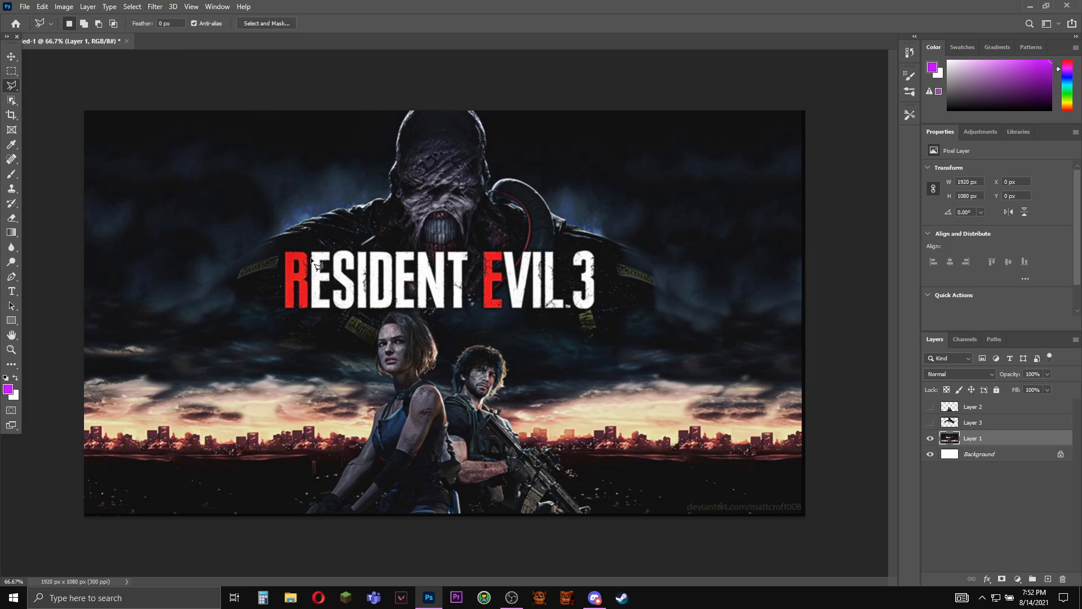
# Step: Apply a Box Blur to Layer 1
pyautogui.click(161, 6)
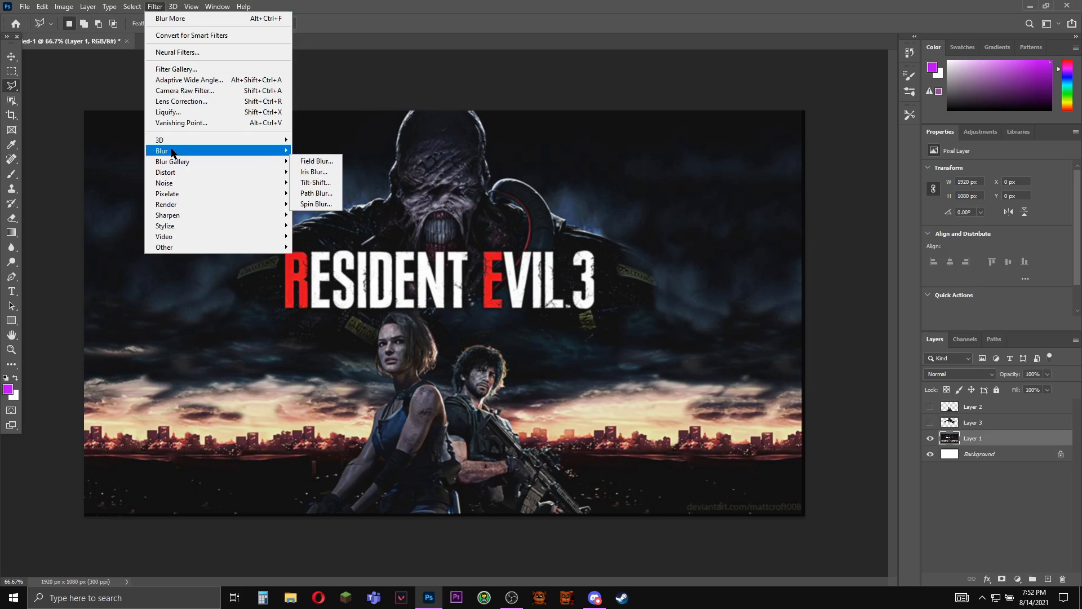
pyautogui.moveTo(172, 152)
pyautogui.click(316, 186)
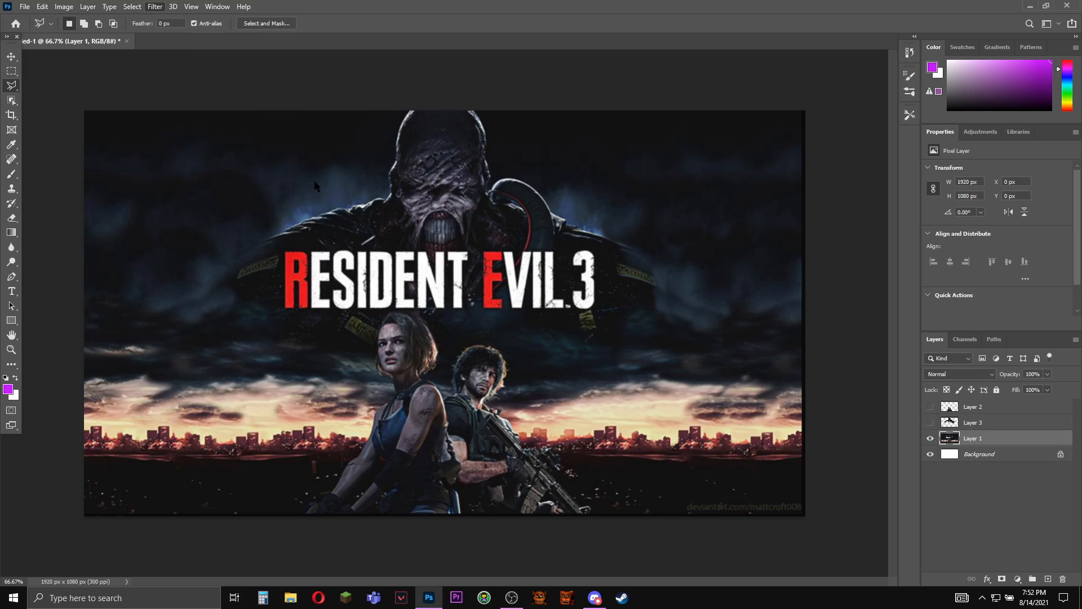
pyautogui.click(593, 141)
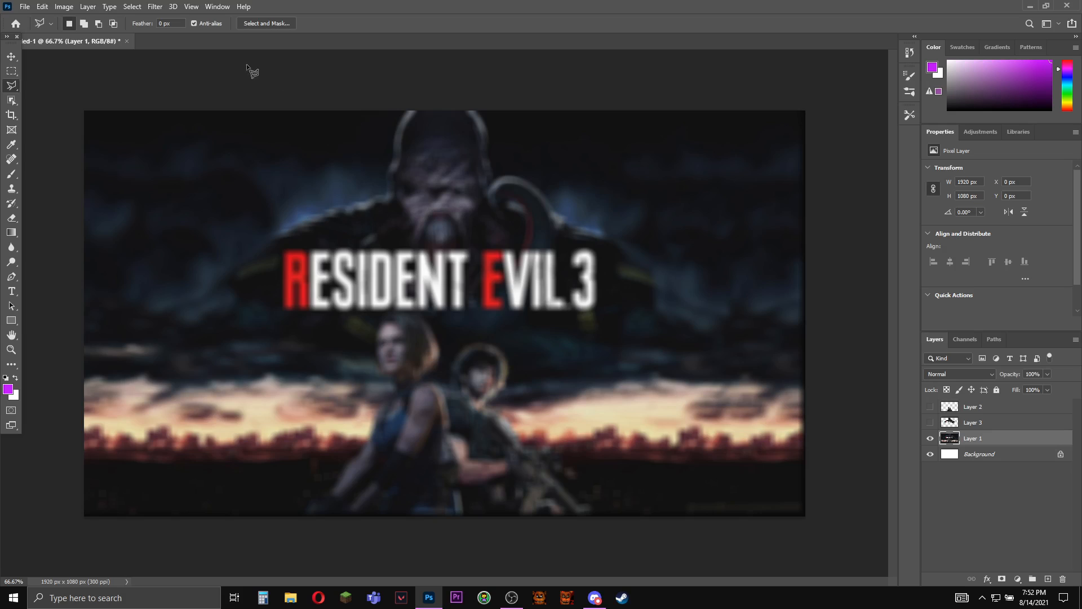
# Step: Try a Gaussian Blur on Layer 1
pyautogui.click(155, 6)
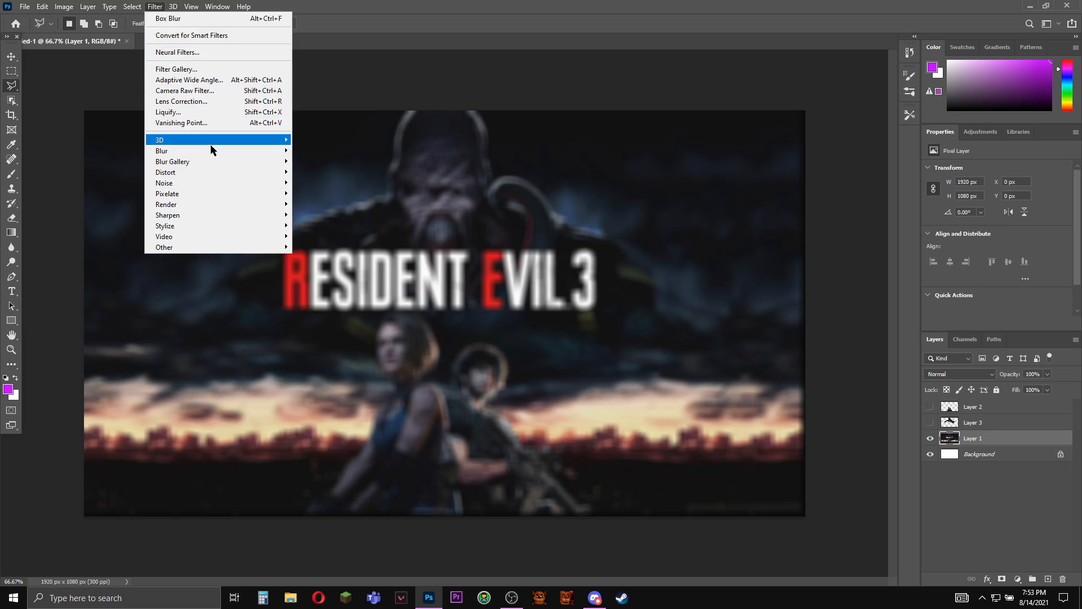
pyautogui.moveTo(211, 150)
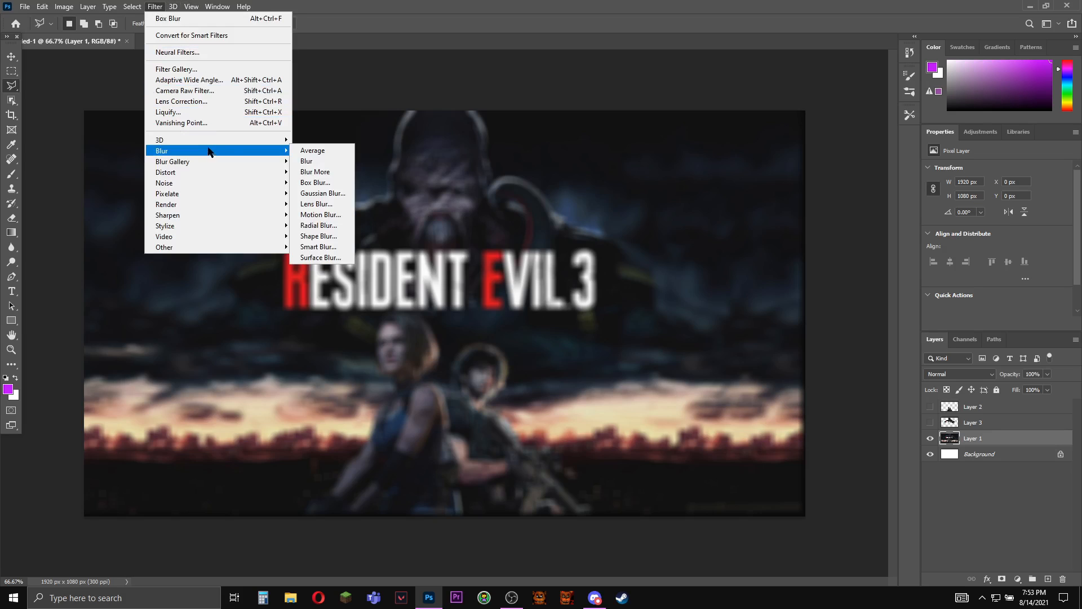
pyautogui.click(338, 193)
pyautogui.click(599, 142)
pyautogui.press('l')
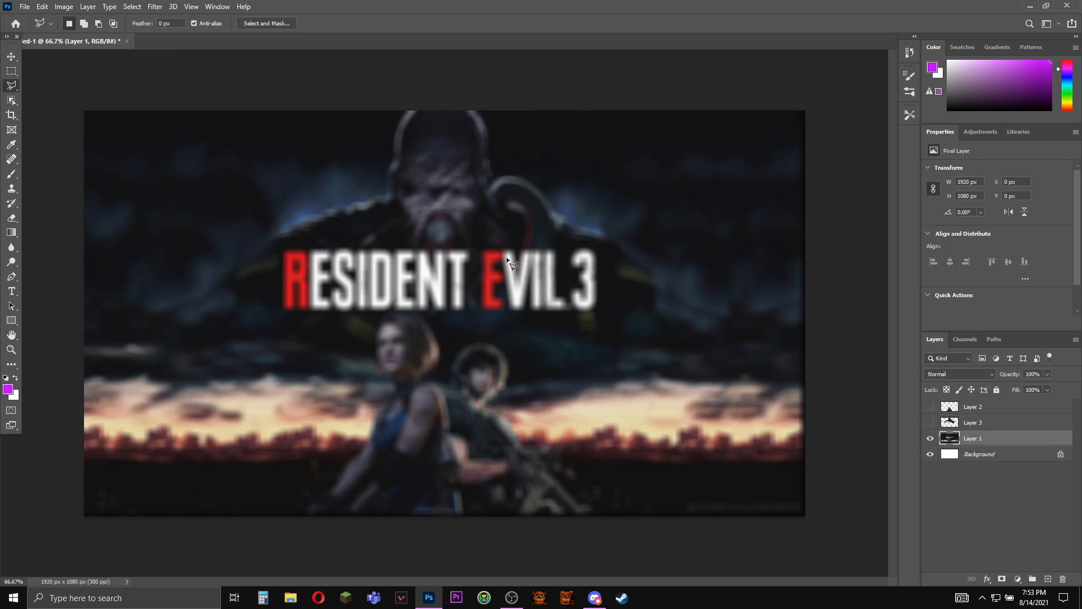
# Step: Try a Lens Blur on Layer 1 with a hexagon iris and radius 15, and undo the trial blurs
pyautogui.click(155, 7)
pyautogui.moveTo(212, 151)
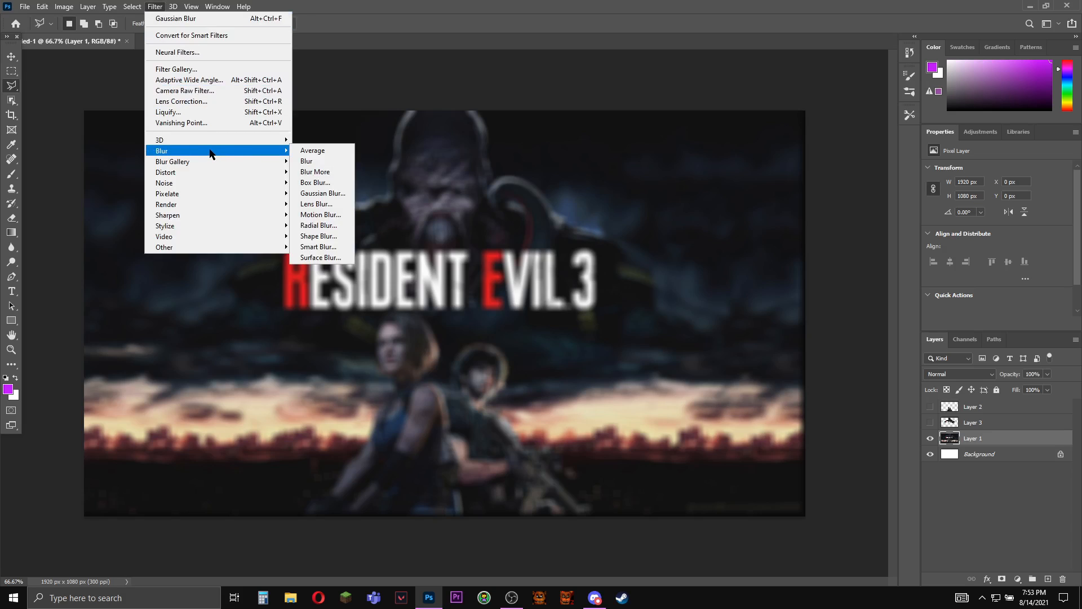
pyautogui.click(337, 195)
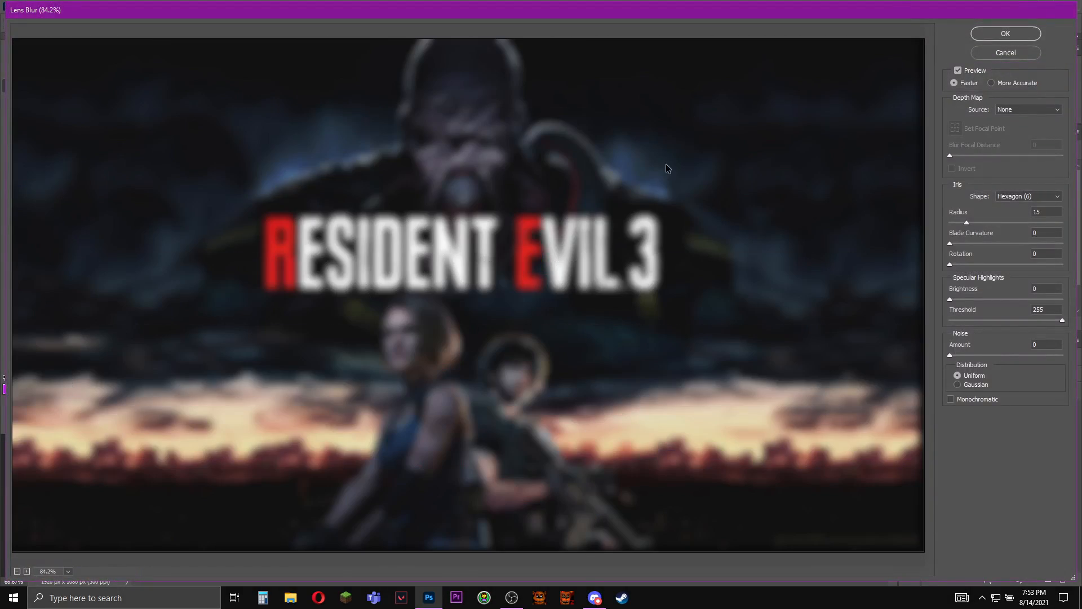
pyautogui.click(1017, 29)
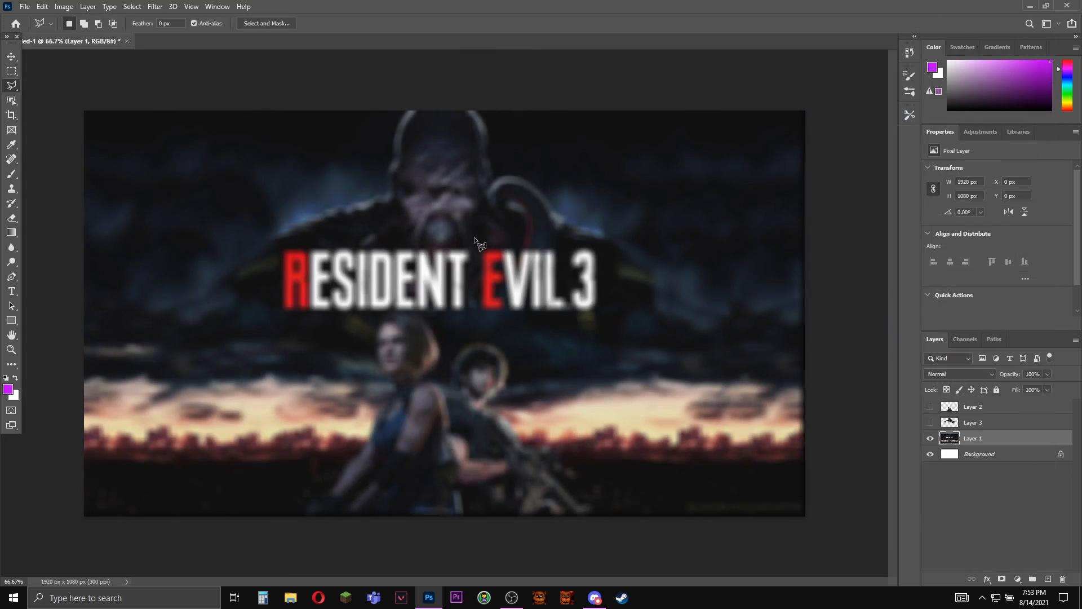
pyautogui.hotkey('ctrl', 'z')
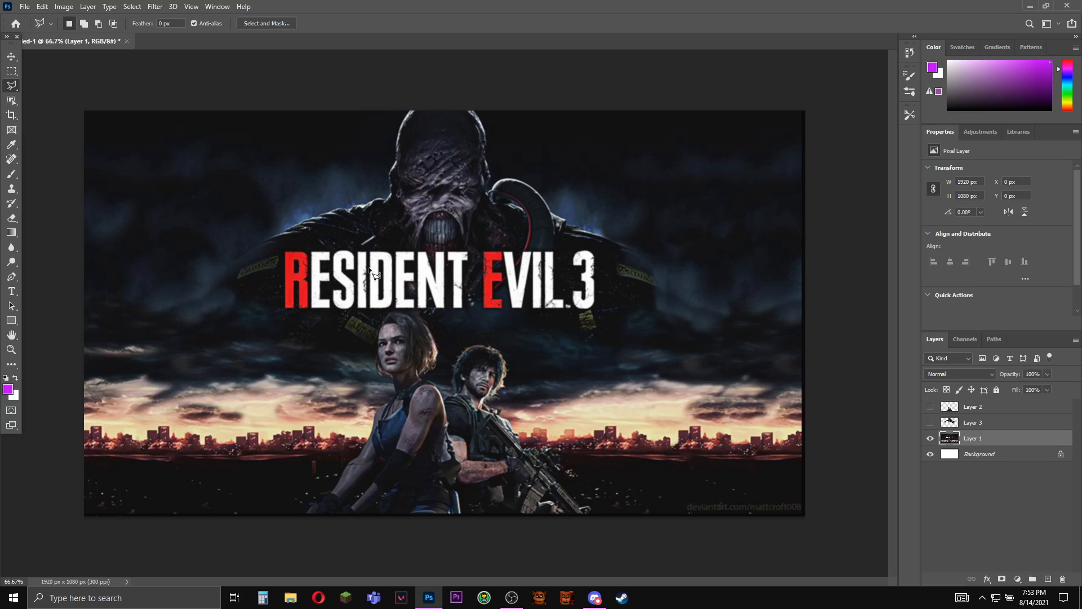
# Step: Try a Motion Blur on Layer 1
pyautogui.click(155, 7)
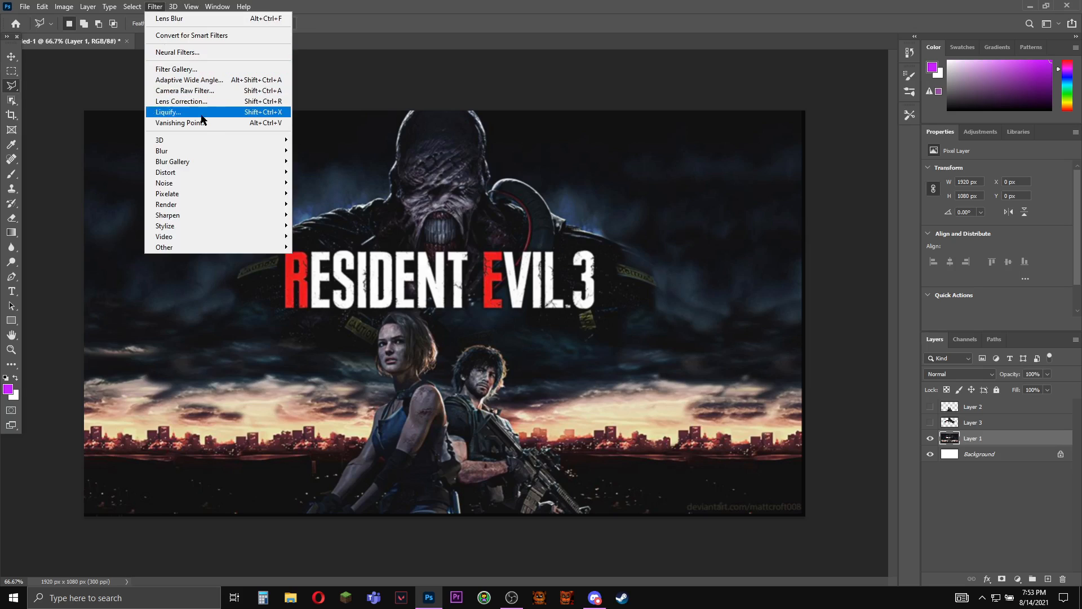
pyautogui.moveTo(237, 152)
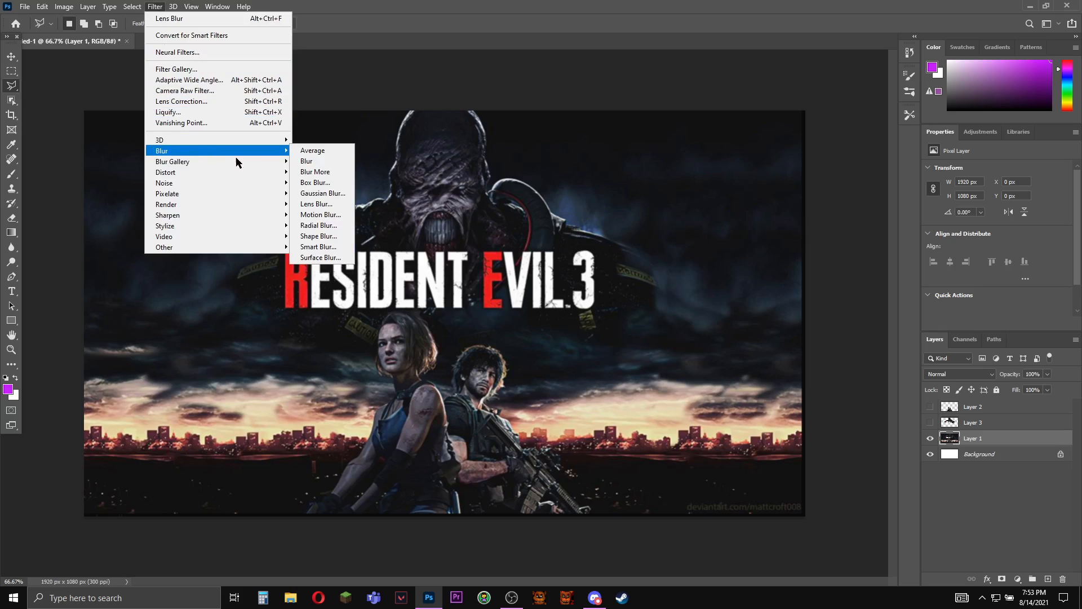
pyautogui.click(331, 215)
pyautogui.click(592, 135)
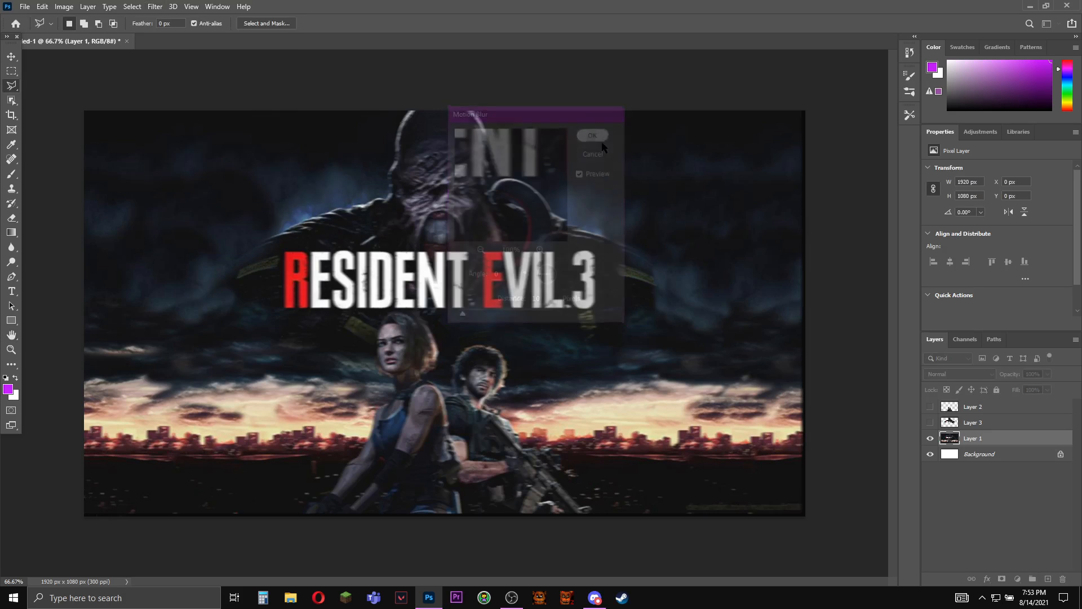
# Step: Try a Radial Blur on top of the motion-blurred Layer 1
pyautogui.click(154, 6)
pyautogui.moveTo(202, 150)
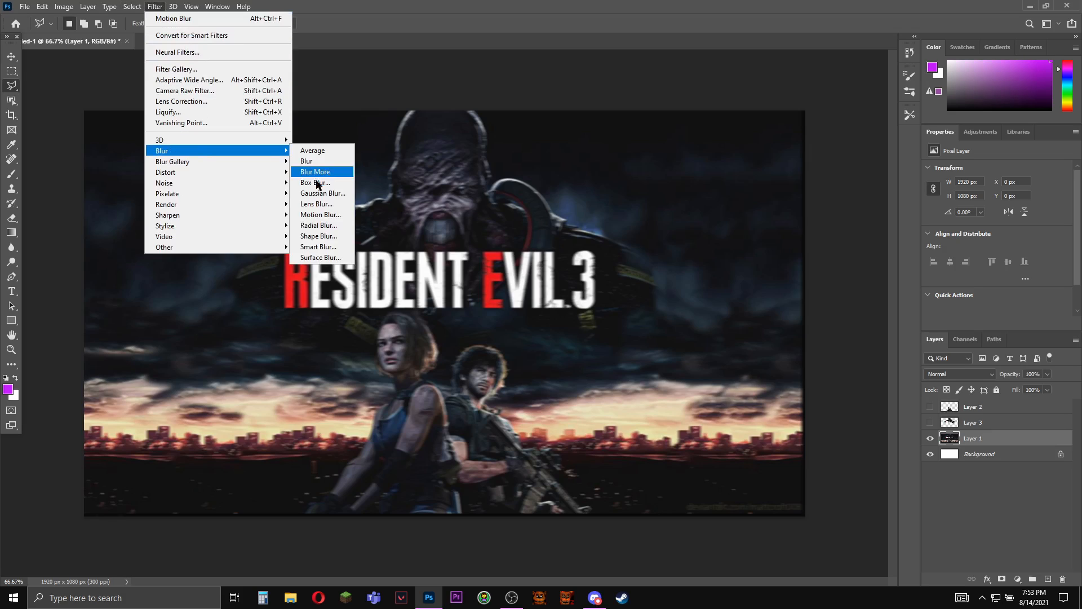
pyautogui.click(318, 225)
pyautogui.click(578, 171)
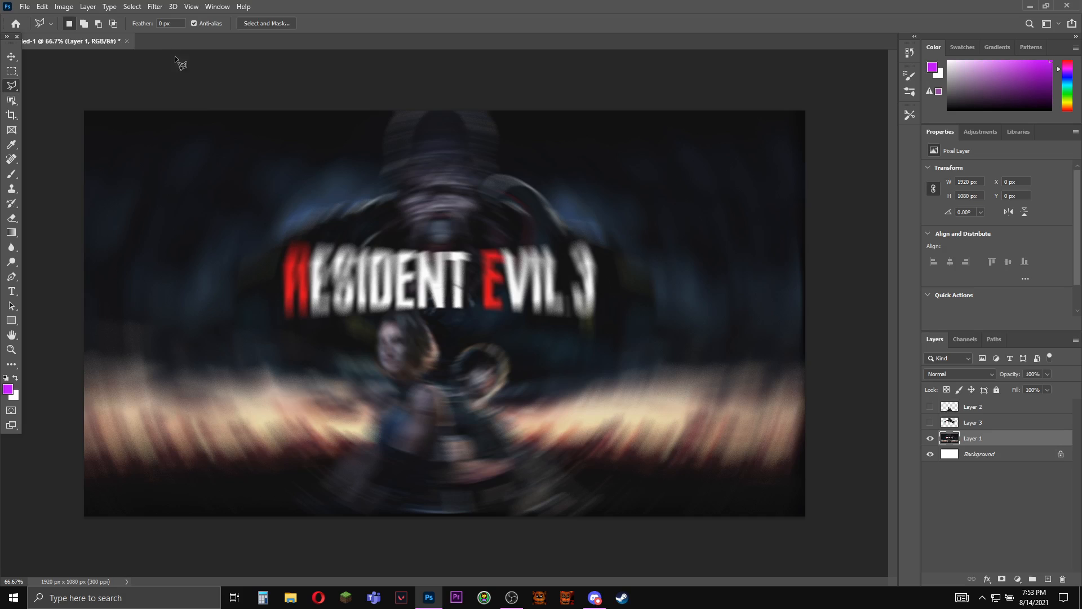
# Step: Try a Shape Blur on Layer 1 using the tree shape with a 10-pixel radius
pyautogui.click(157, 6)
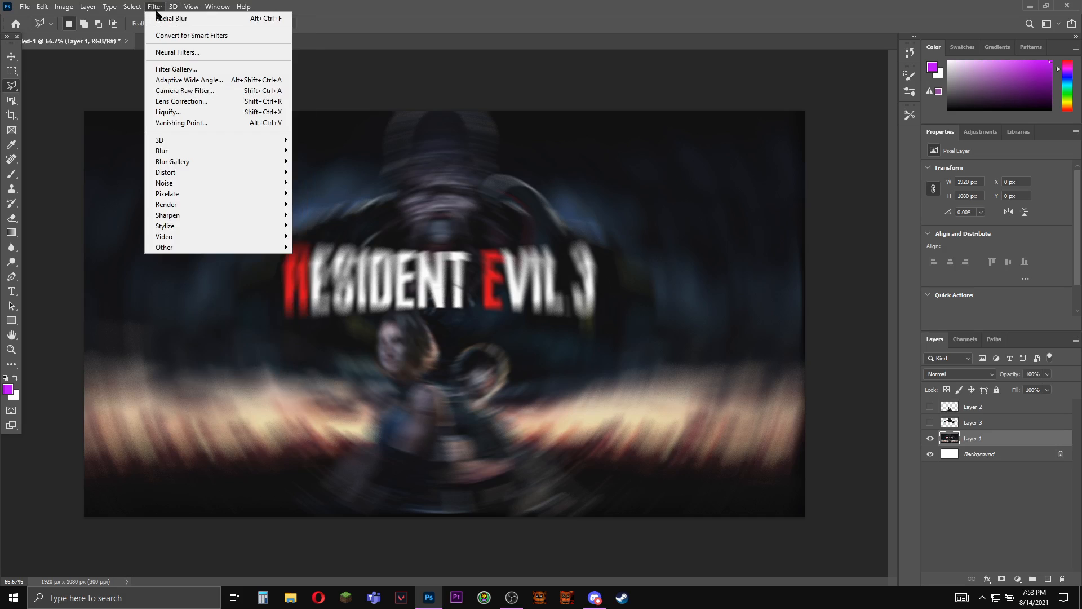
pyautogui.moveTo(201, 152)
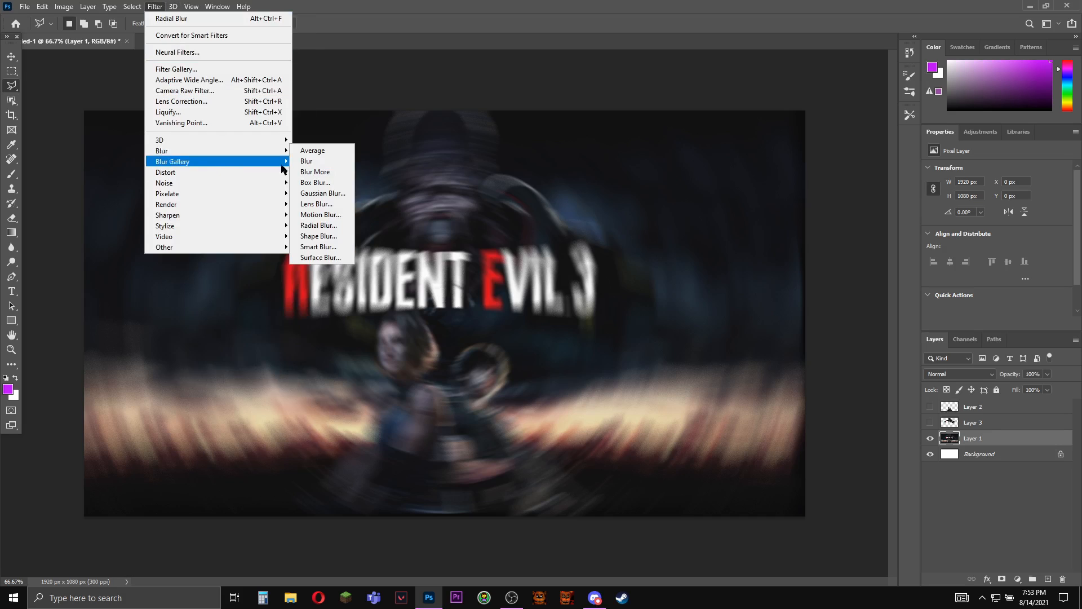
pyautogui.click(319, 236)
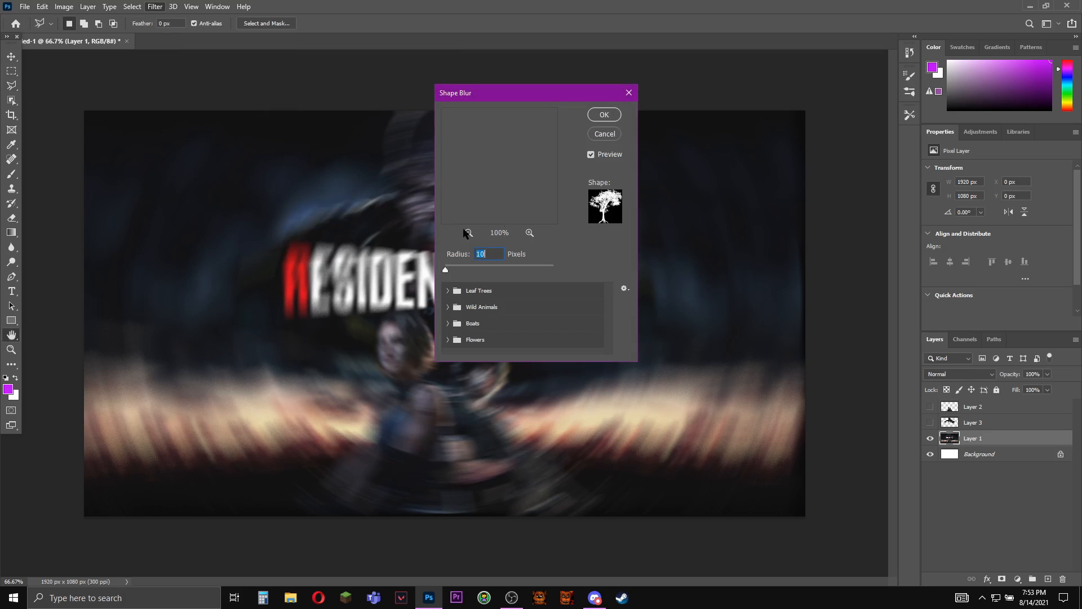
pyautogui.click(604, 115)
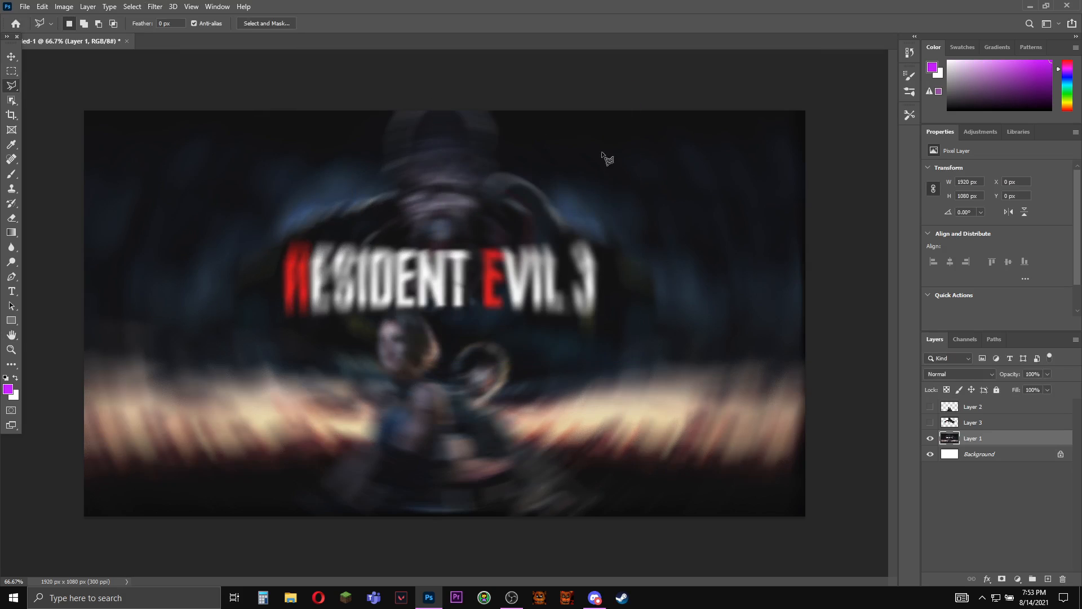
# Step: Try a Smart Blur on Layer 1 with radius 3.0, threshold 25.0, low quality and normal mode
pyautogui.click(155, 6)
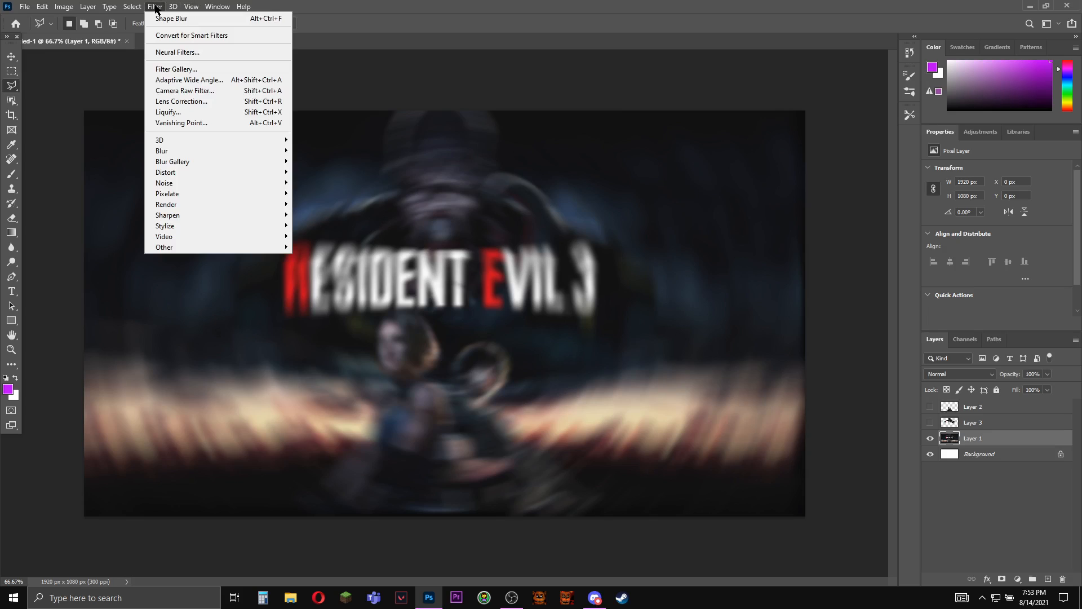
pyautogui.moveTo(183, 153)
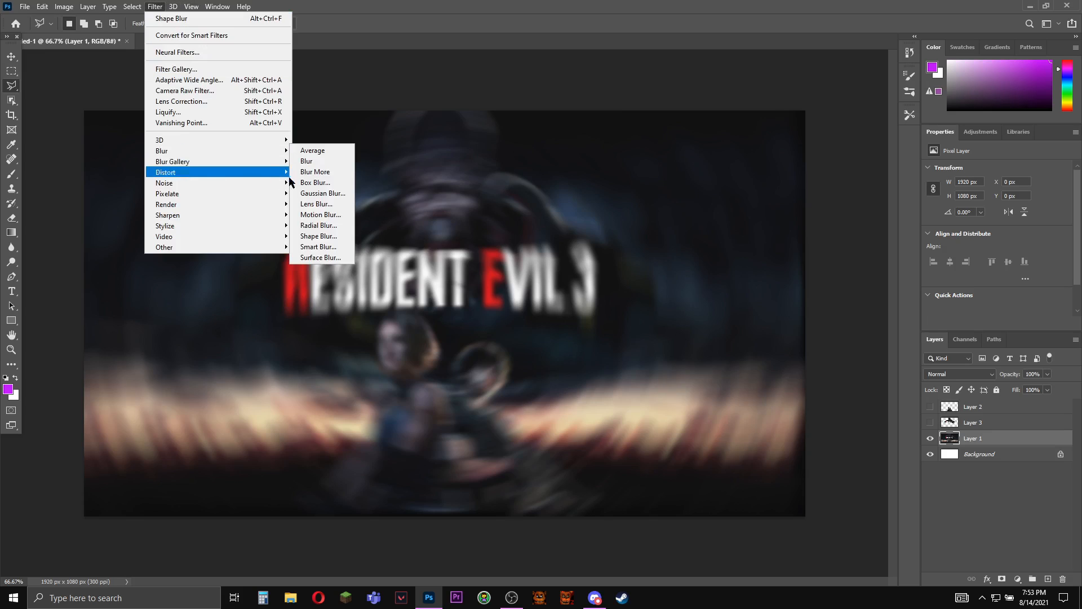
pyautogui.click(319, 247)
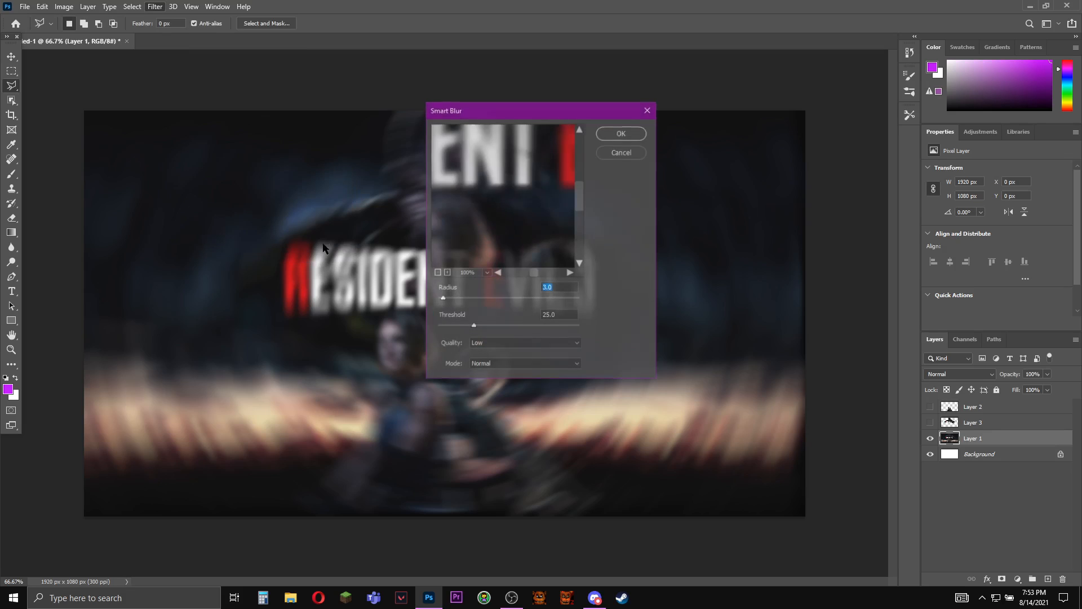
pyautogui.click(611, 134)
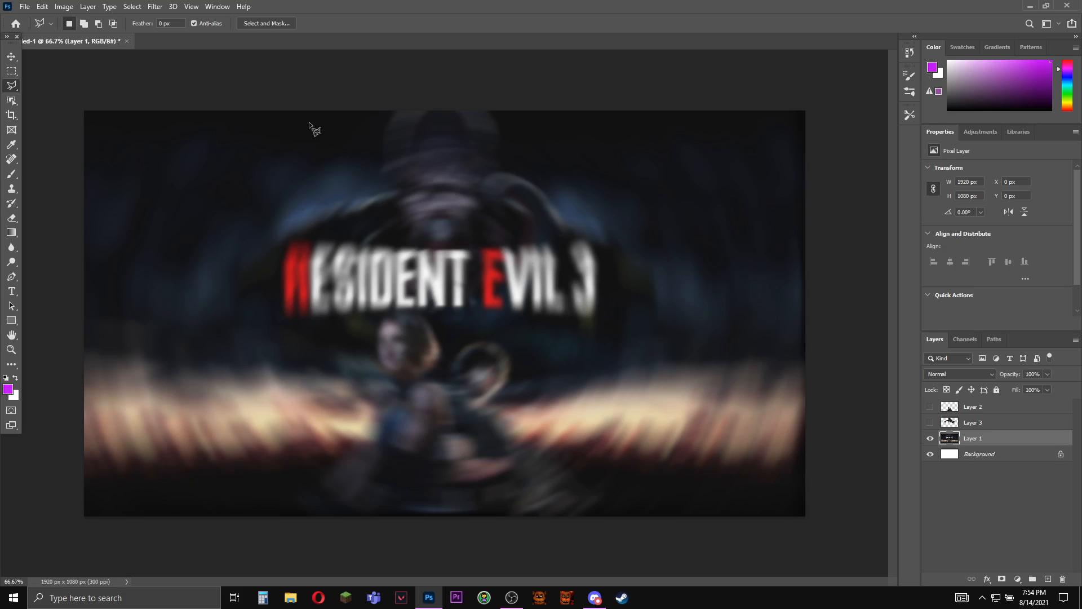
# Step: Try a Surface Blur on Layer 1, and undo all the trial blurs back to the sharp image
pyautogui.click(156, 7)
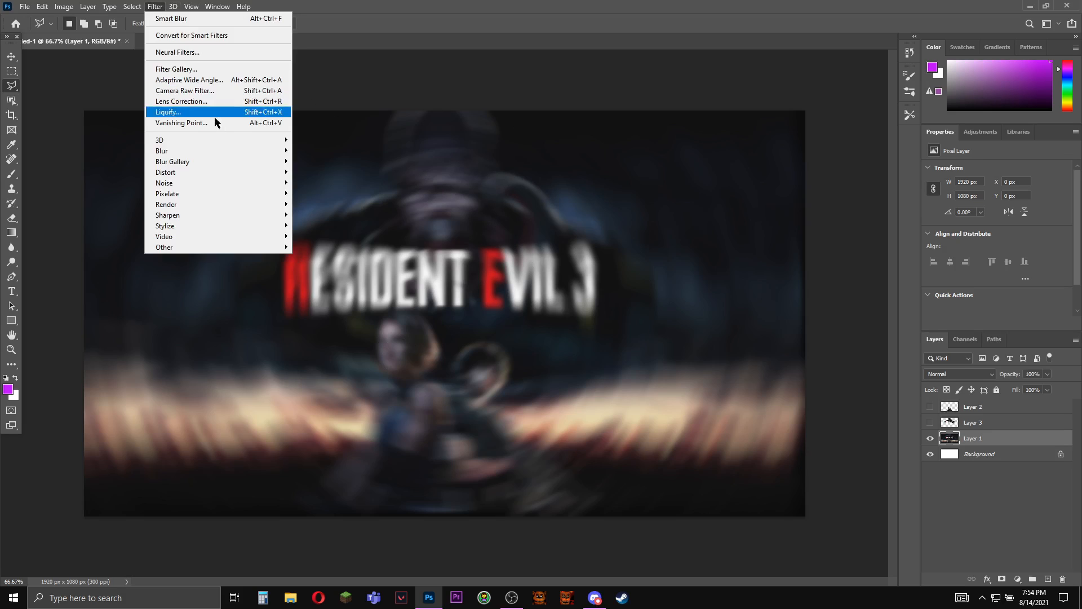
pyautogui.moveTo(217, 151)
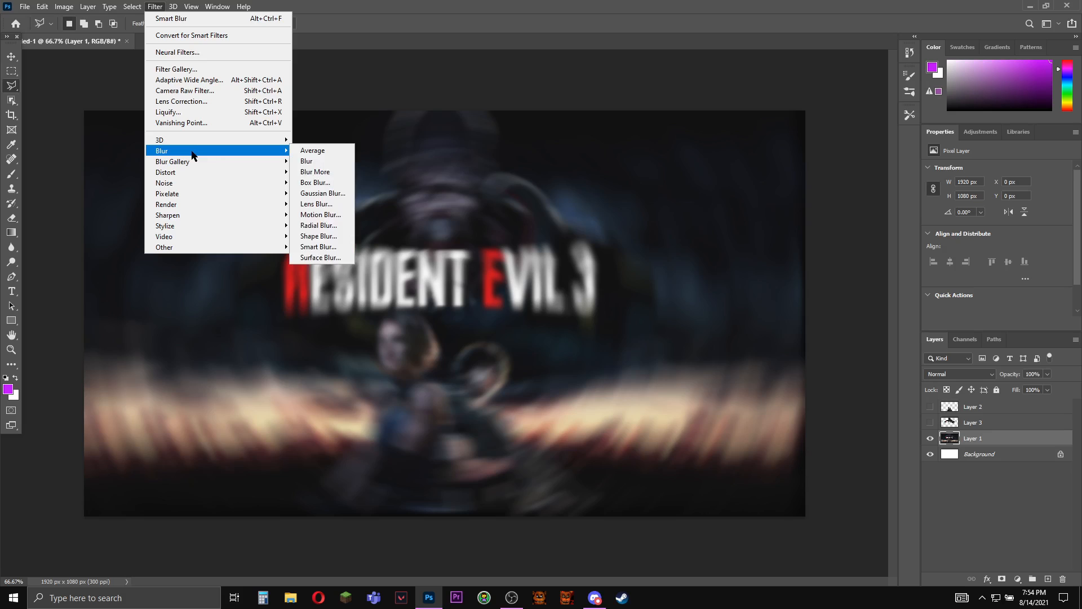
pyautogui.click(320, 257)
pyautogui.click(595, 131)
pyautogui.press('l')
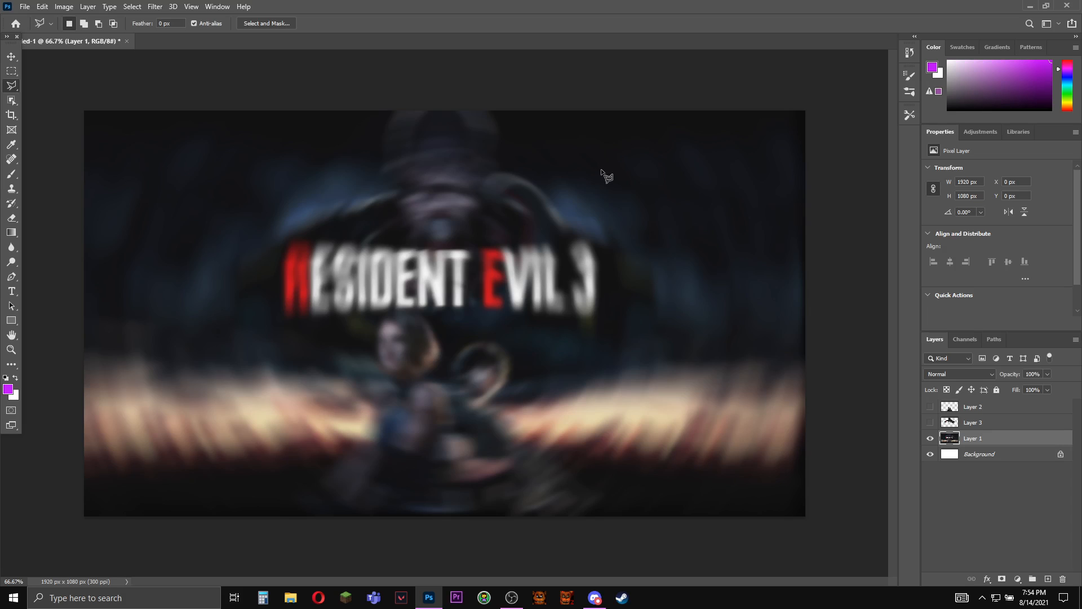
pyautogui.hotkey('ctrl', 'z')
pyautogui.hotkey('ctrl', 'z')
pyautogui.hotkey('ctrl', 'z')
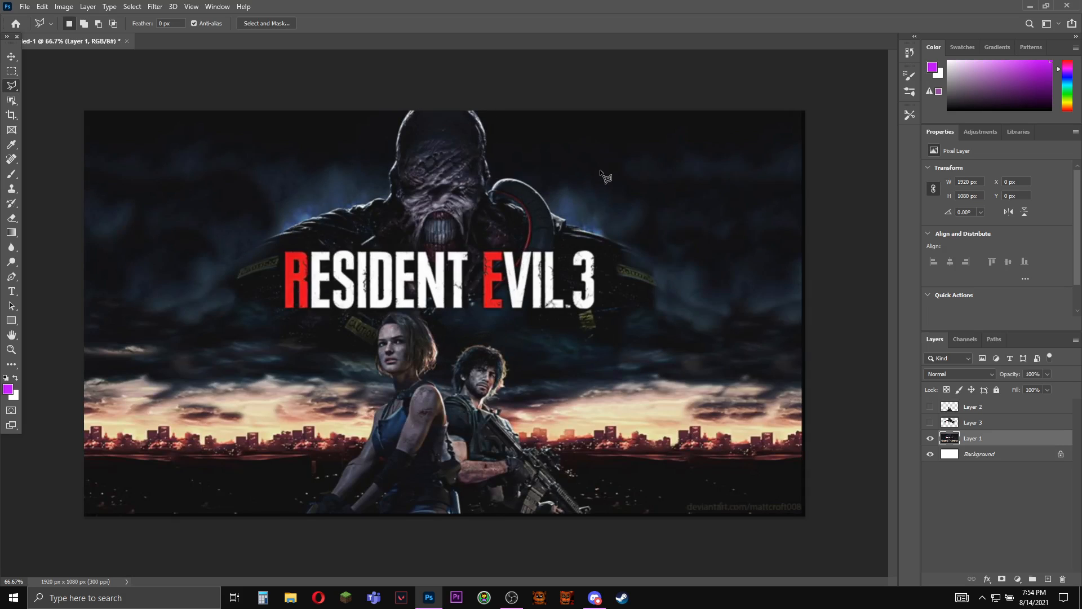
# Step: Apply a Radial Blur to Layer 1 with amount 10, Spin method and Good quality, and show Layer 2 and Layer 3
pyautogui.click(155, 8)
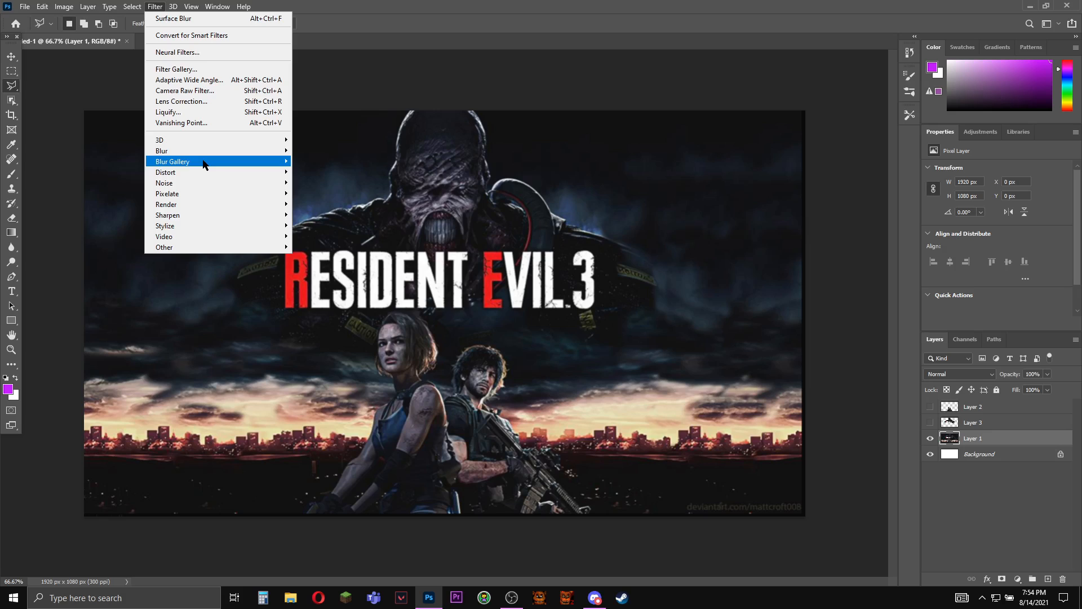
pyautogui.moveTo(201, 151)
pyautogui.click(324, 225)
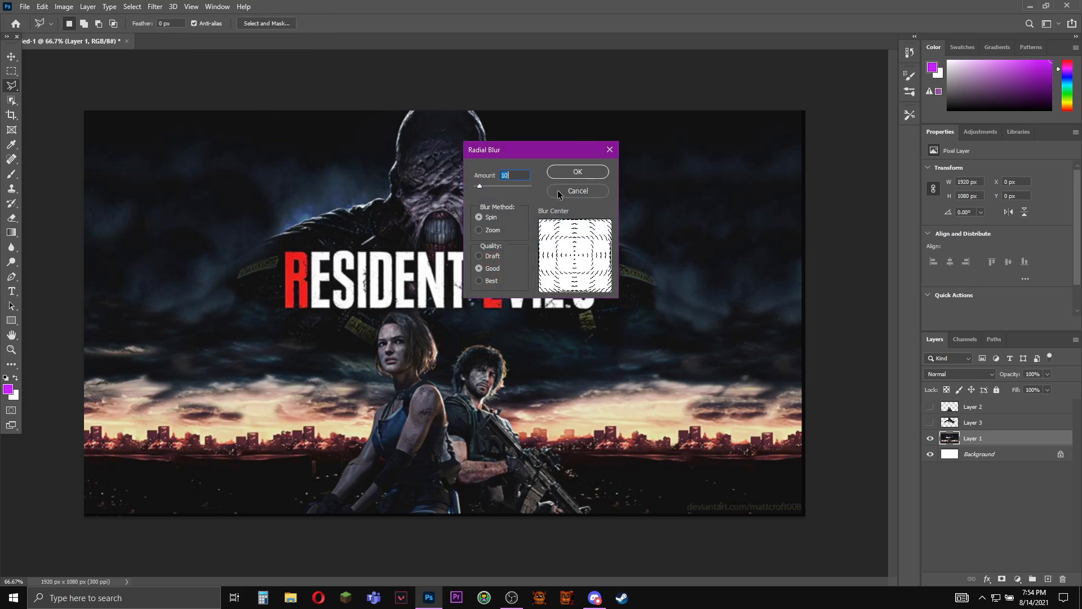
pyautogui.click(577, 172)
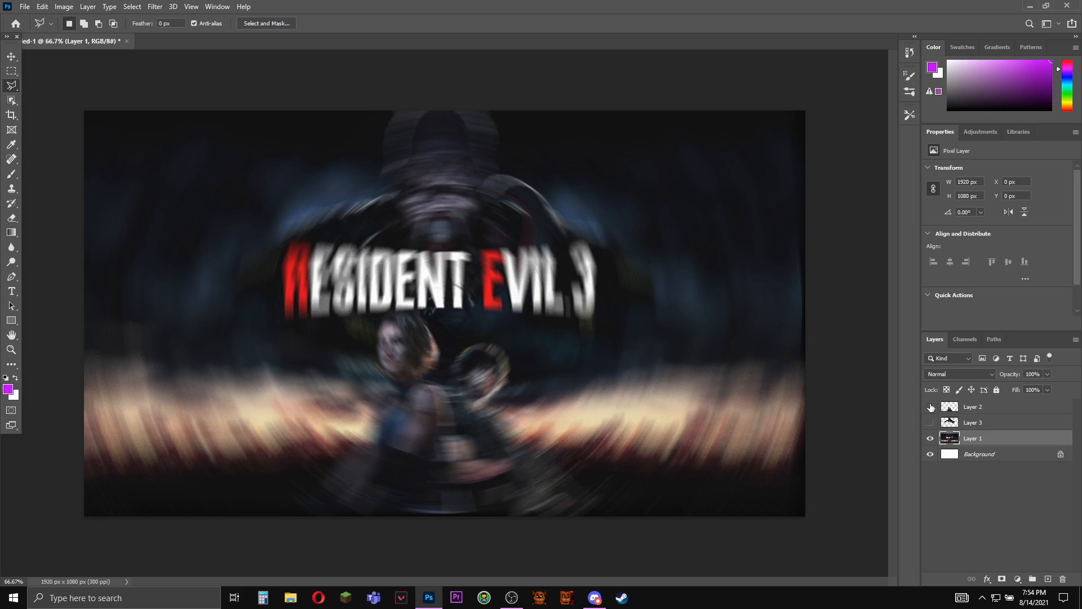
pyautogui.click(931, 422)
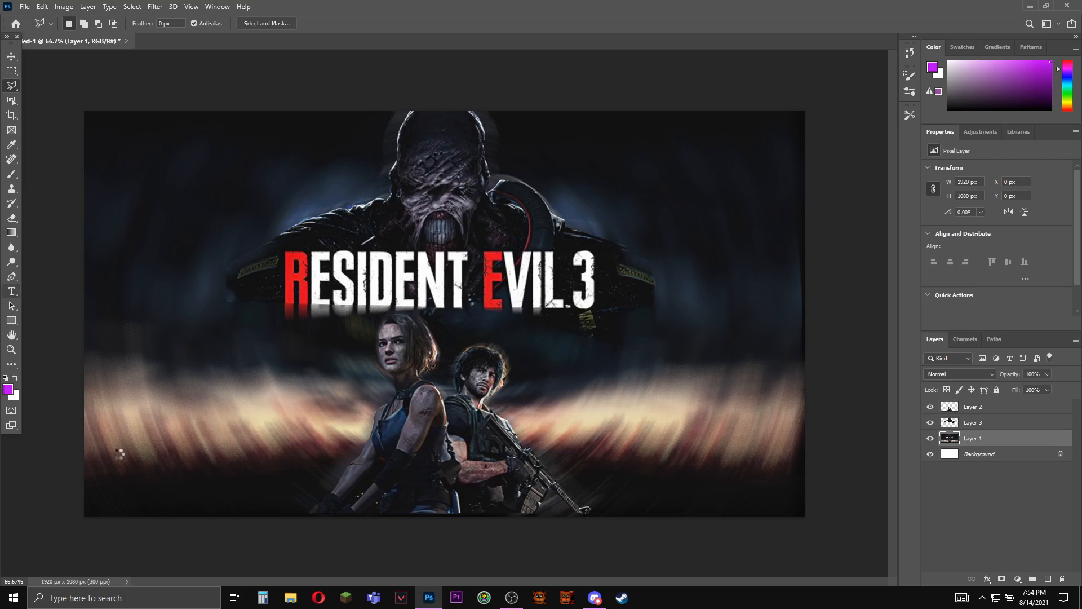
# Step: Add the purple 12 pt Myriad Pro text "SweetBerryLynx" in the lower-left corner of the image and deselect its layer
pyautogui.click(100, 480)
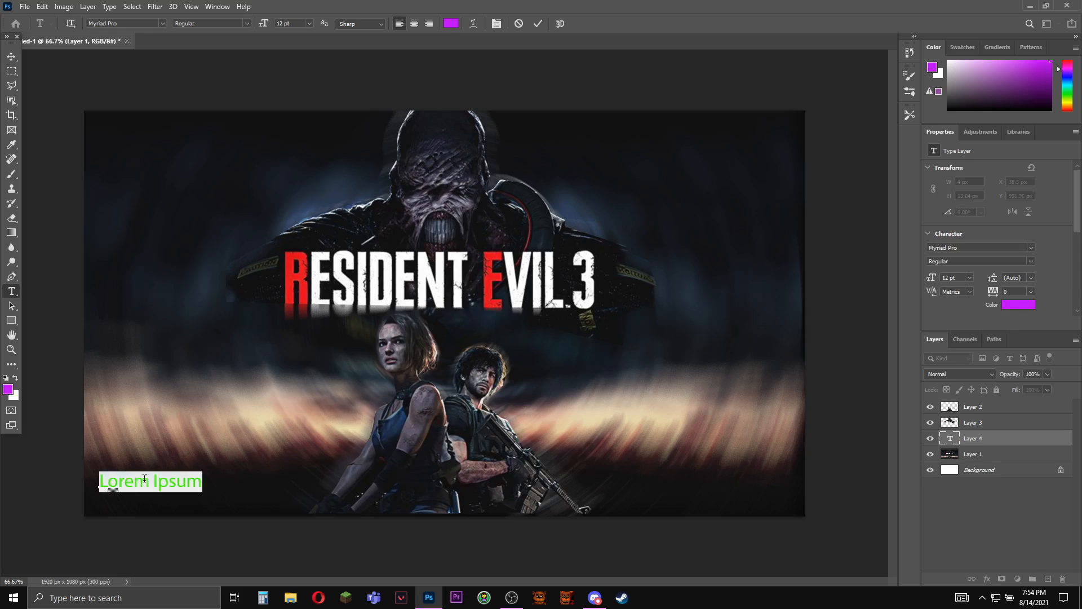
pyautogui.write('S')
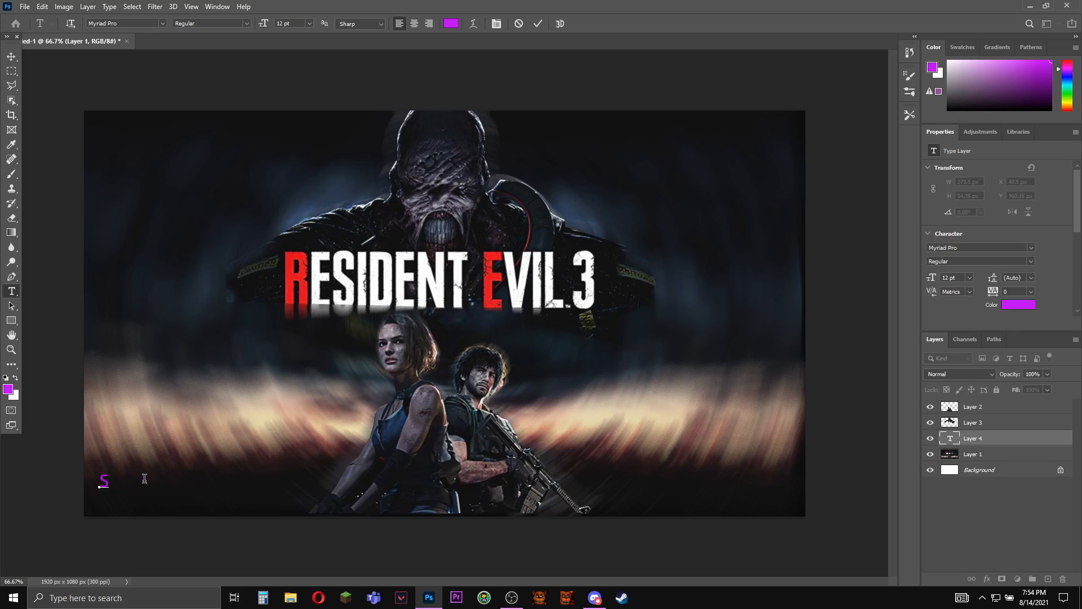
pyautogui.write('weetZBerr')
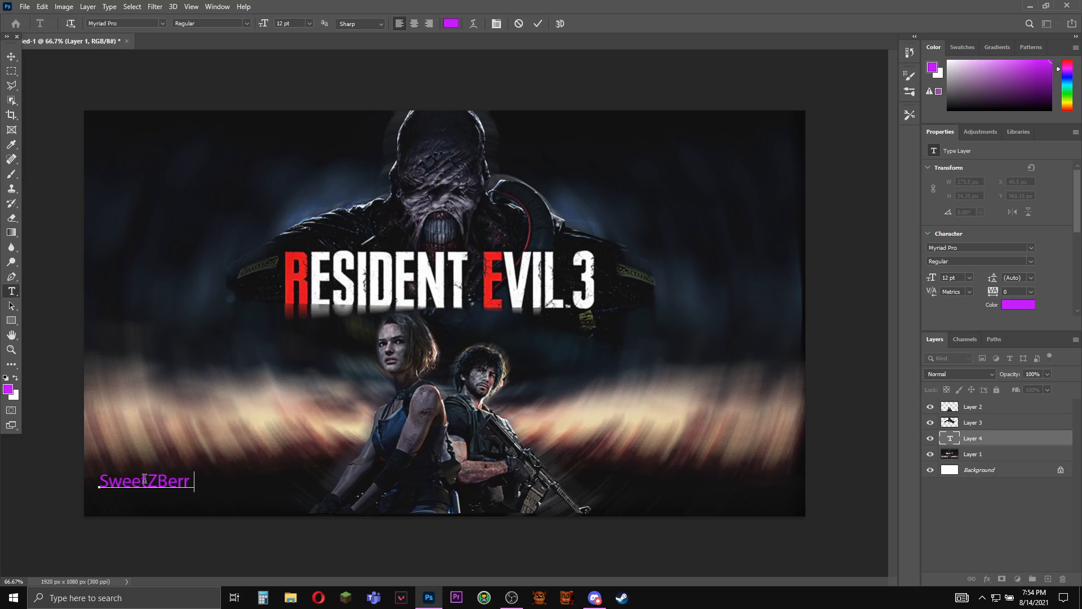
pyautogui.write('l')
pyautogui.press('BackSpace')
pyautogui.press('BackSpace')
pyautogui.press('BackSpace')
pyautogui.press('BackSpace')
pyautogui.press('BackSpace')
pyautogui.press('BackSpace')
pyautogui.write('BerryLynx')
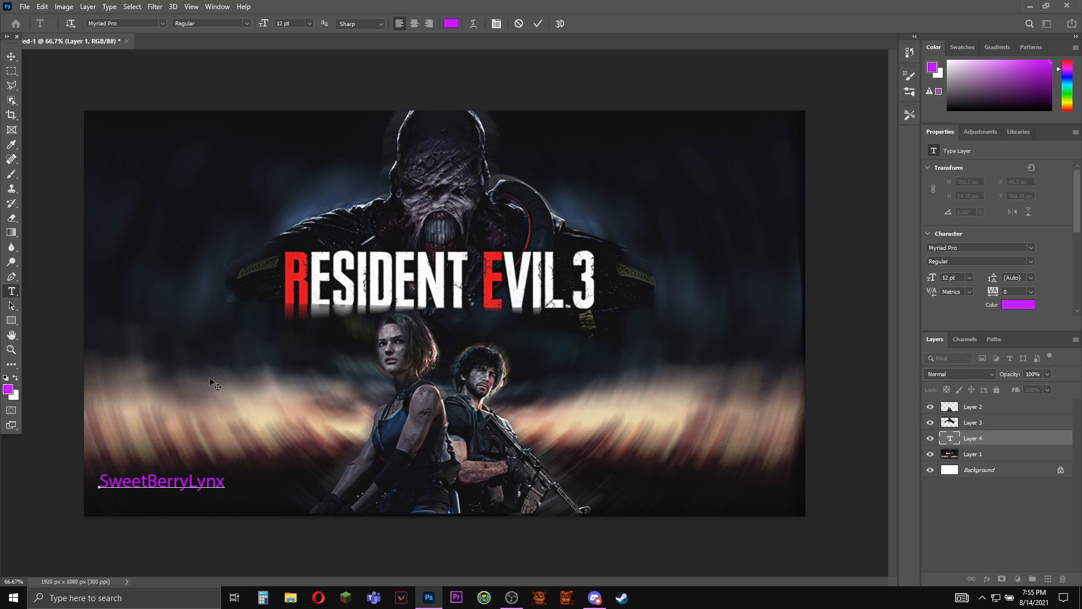
pyautogui.click(1011, 534)
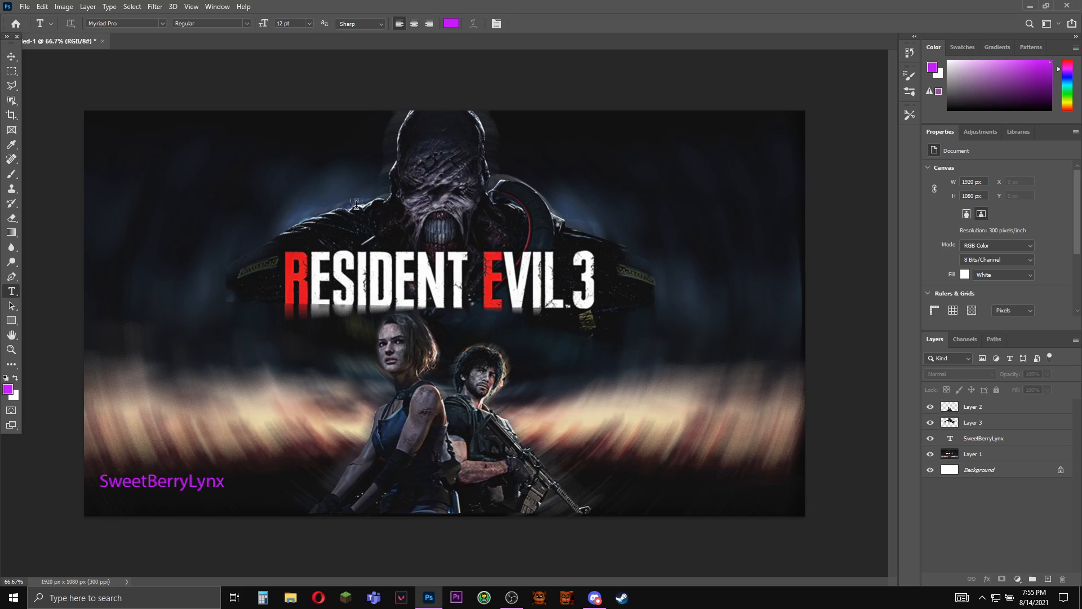